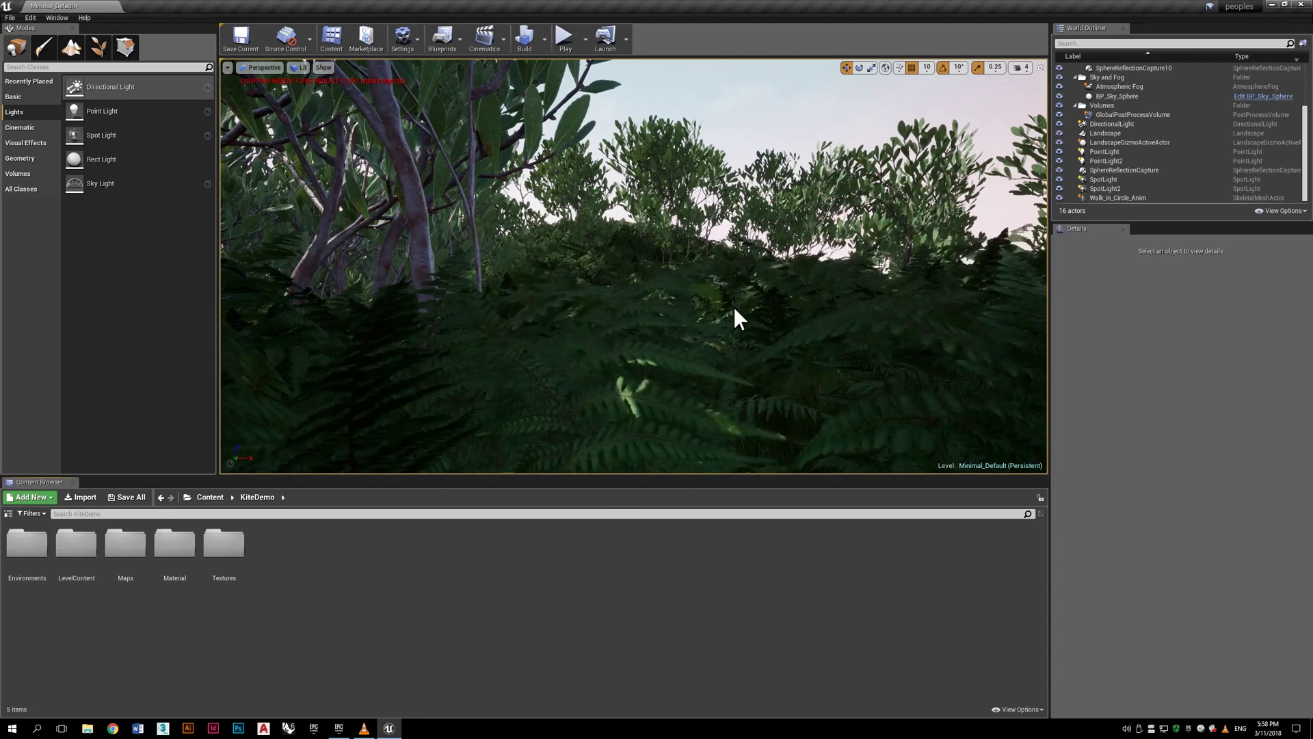
# - Add a new level sequence in the KiteDemo folder and start renaming it to 'video'
pyautogui.click(500, 47)
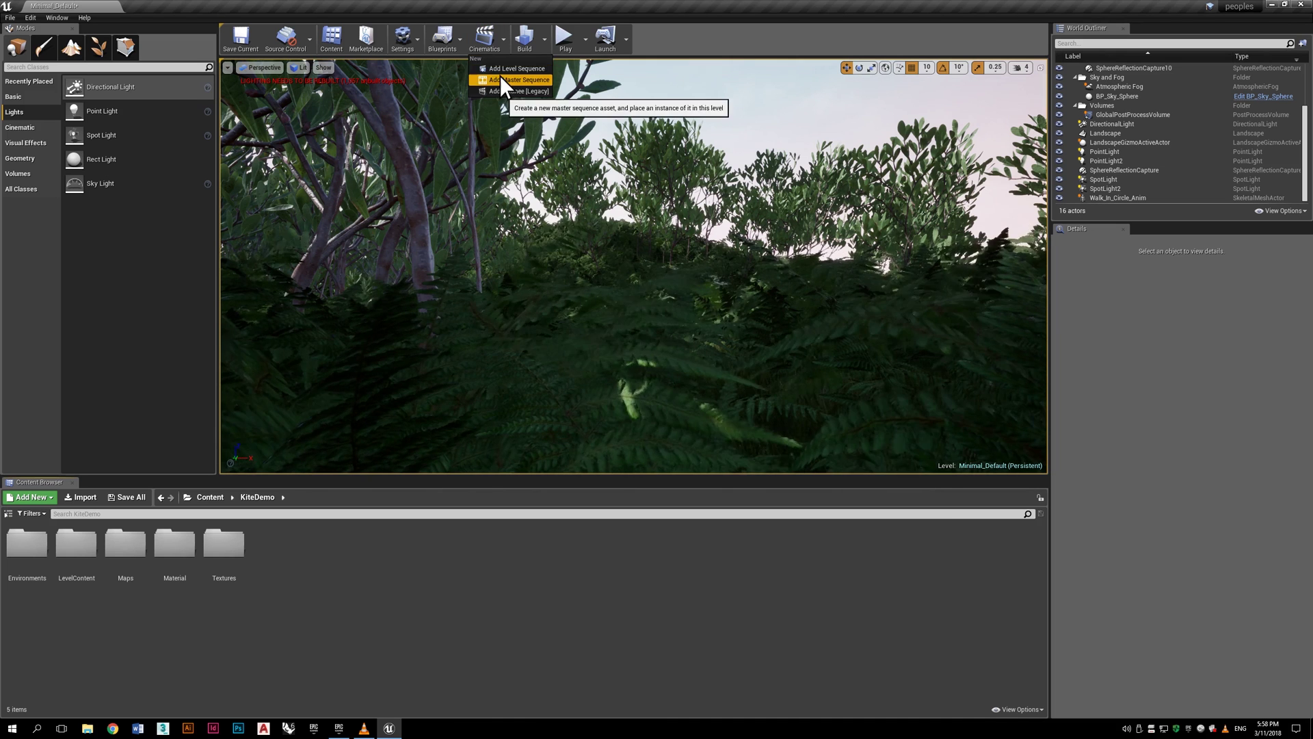
pyautogui.click(542, 73)
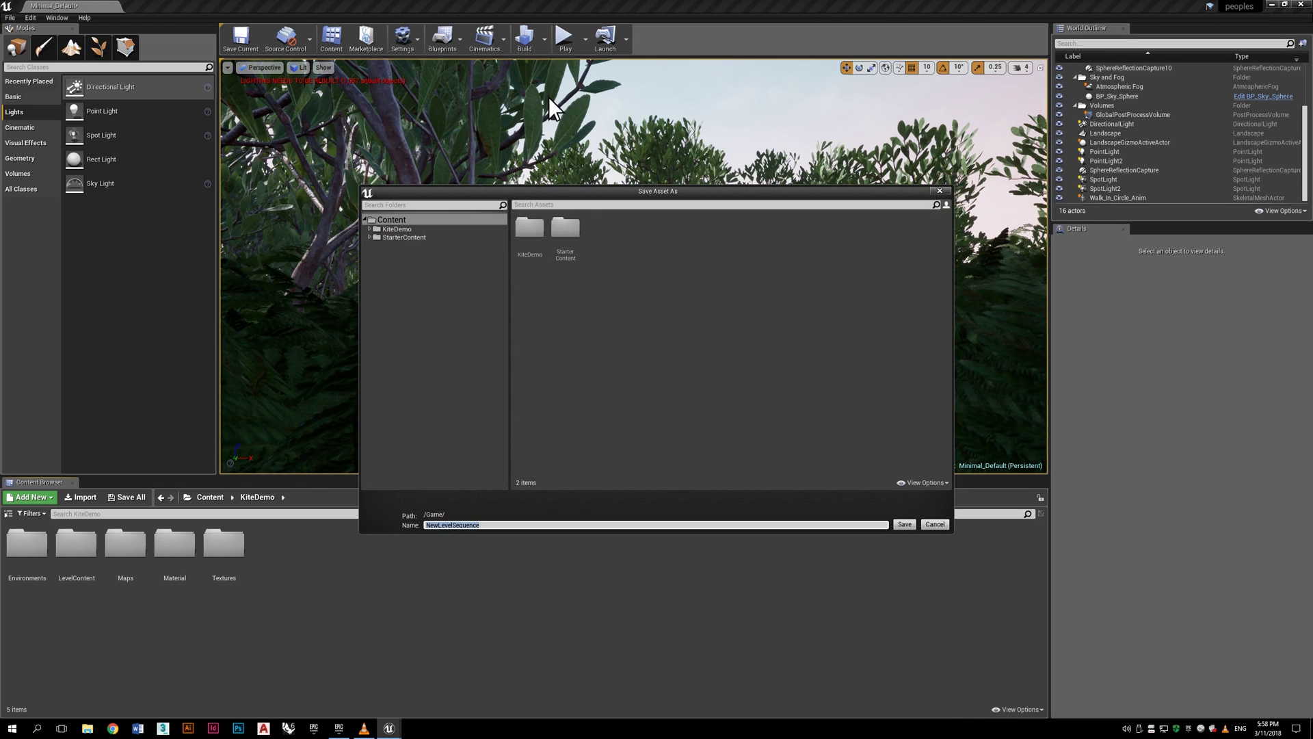
pyautogui.doubleClick(528, 228)
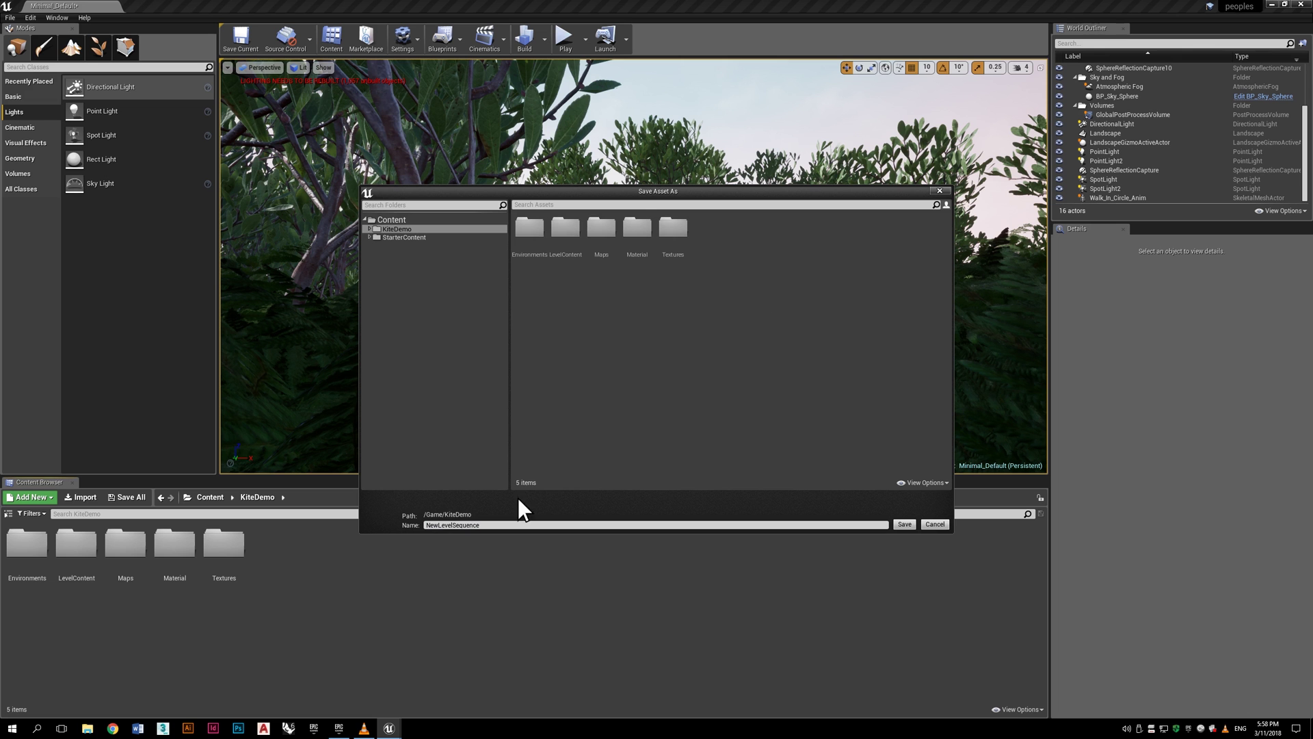
pyautogui.click(625, 524)
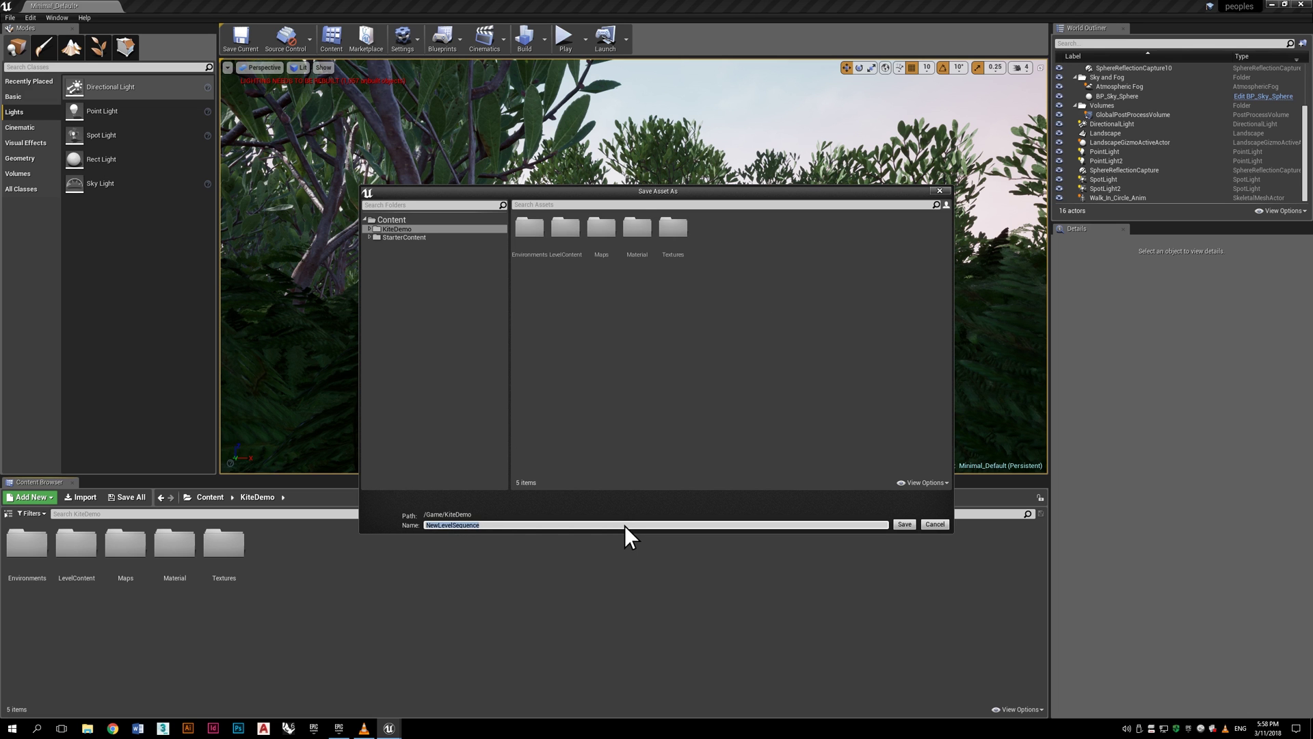
pyautogui.write('video')
# - Save the 'video' level sequence and move the Sequencer window aside
pyautogui.click(903, 525)
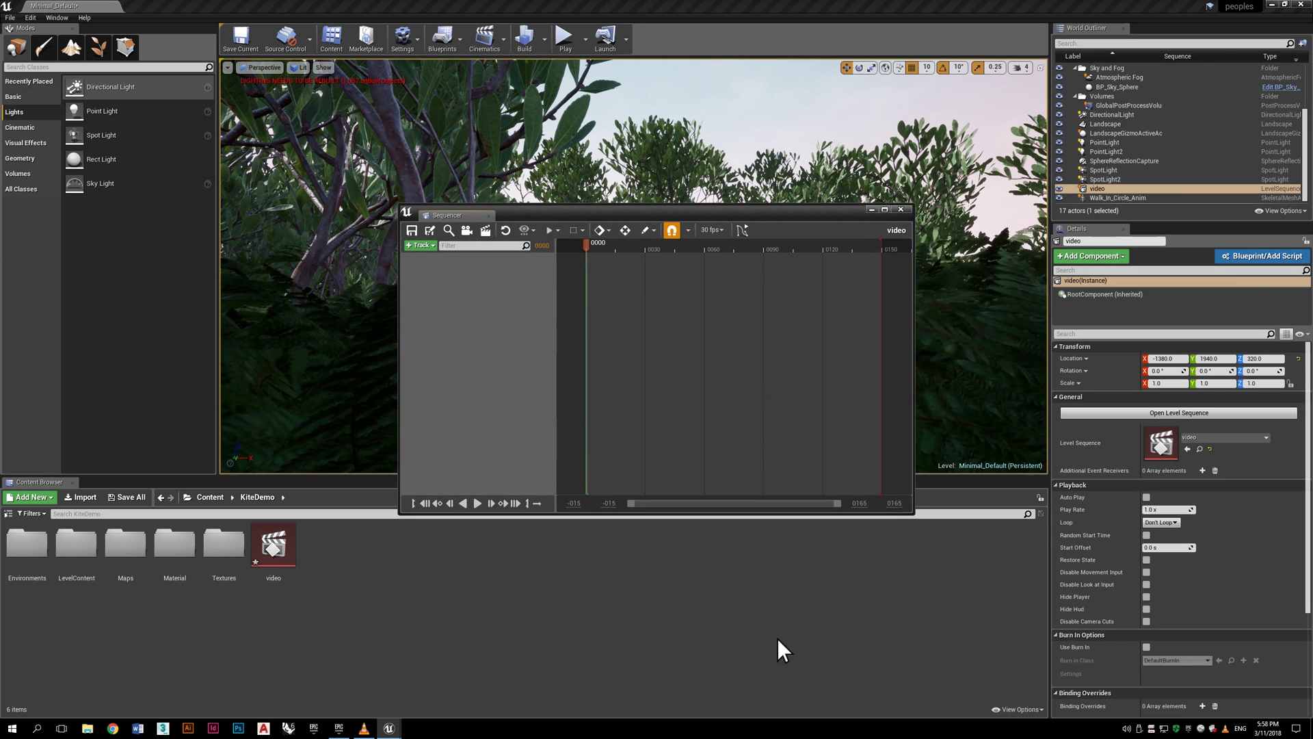
pyautogui.moveTo(589, 211); pyautogui.dragTo(920, 137)
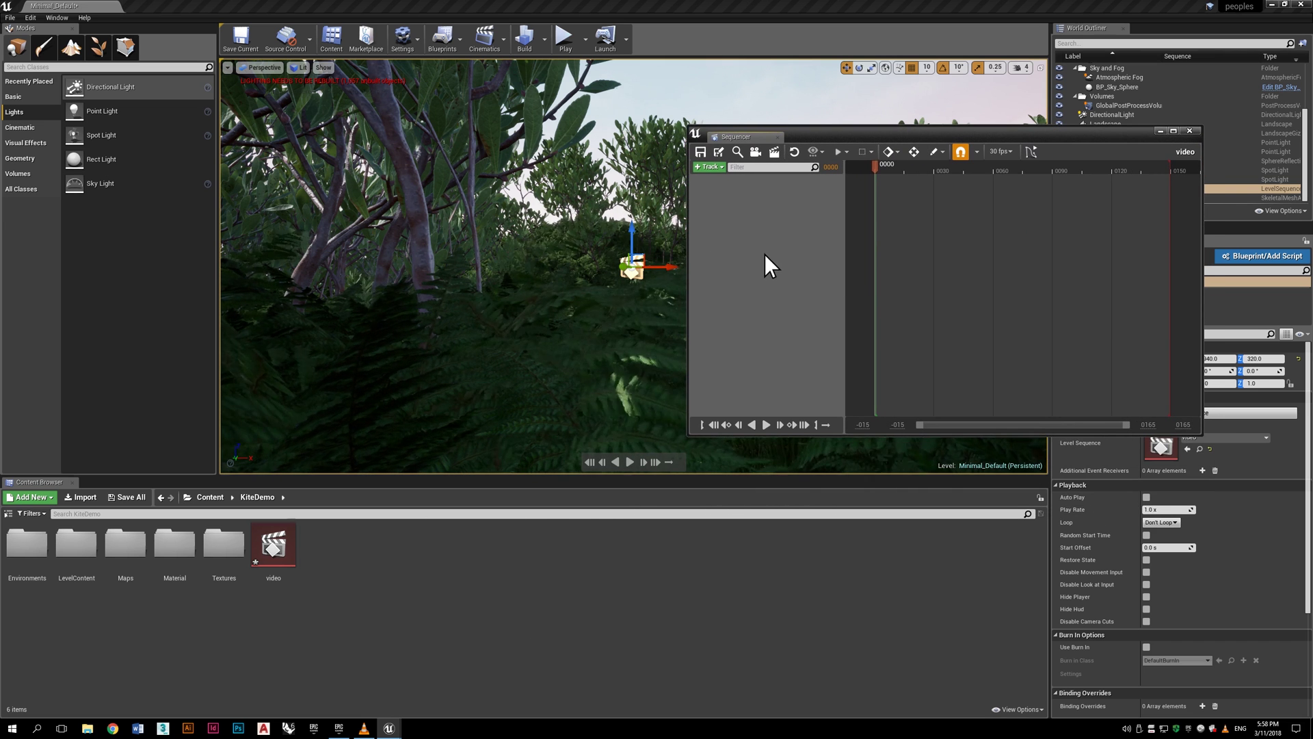
# - Create a cine camera with a camera cut and view the level through CineCameraActor
pyautogui.click(757, 152)
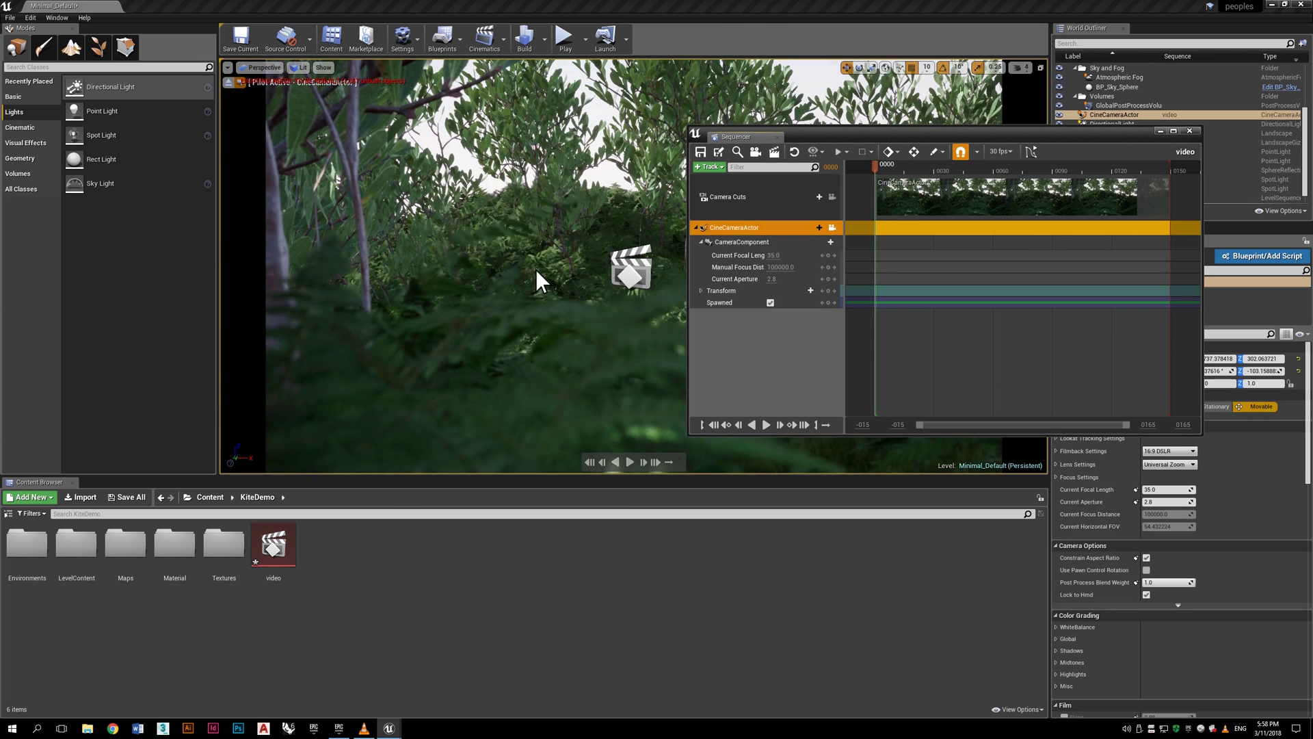
pyautogui.click(264, 69)
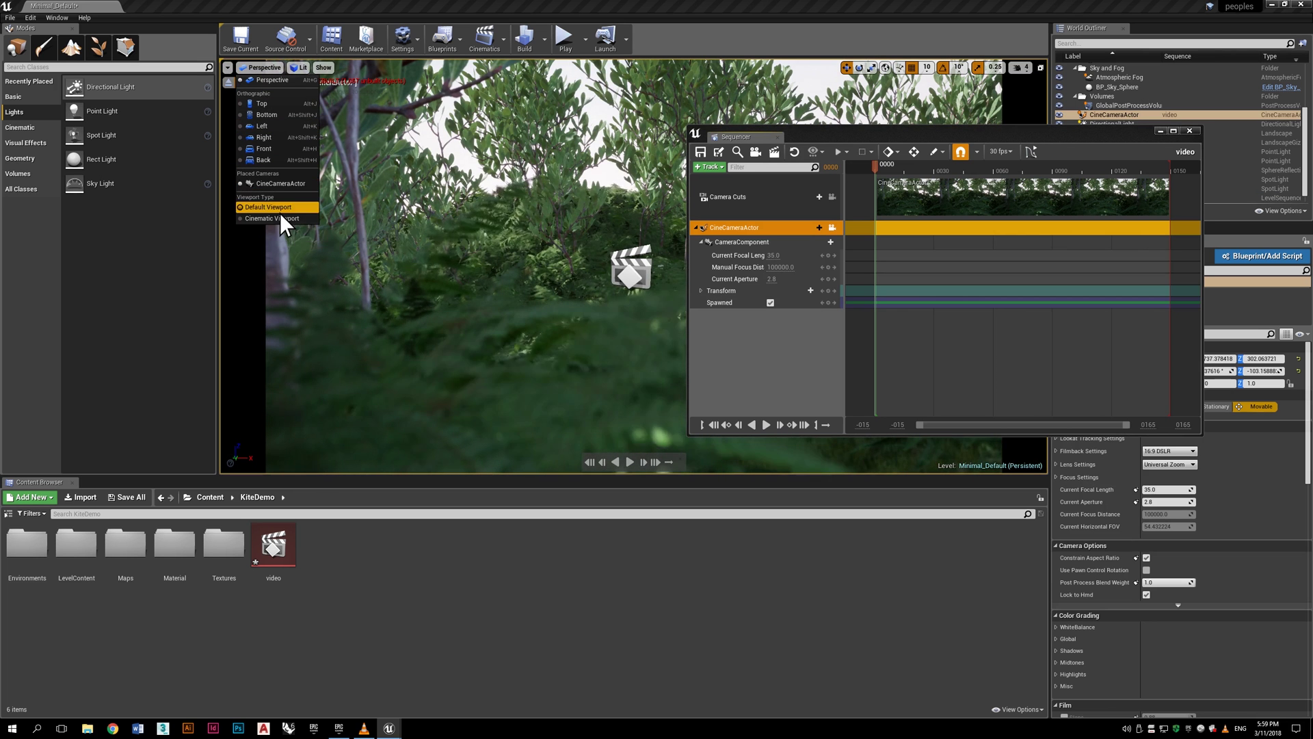
pyautogui.click(257, 70)
pyautogui.click(229, 84)
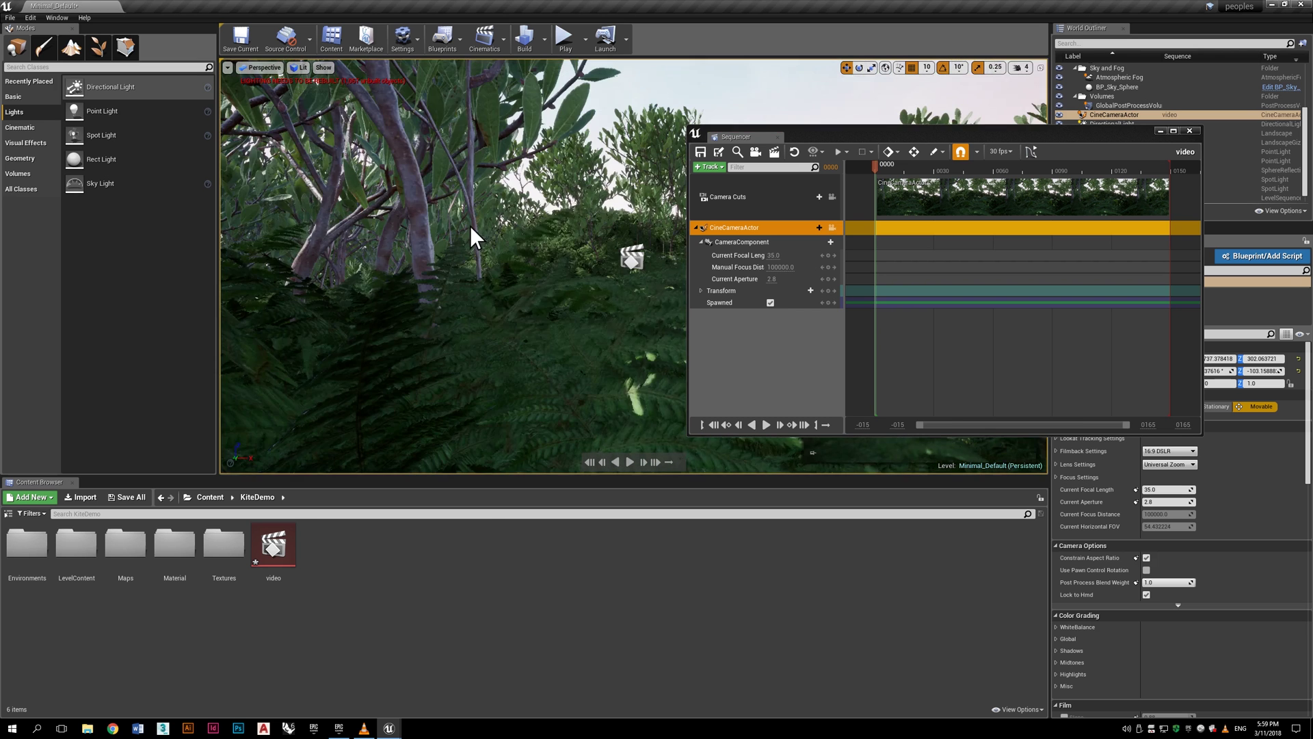
pyautogui.scroll(-3, 506, 248)
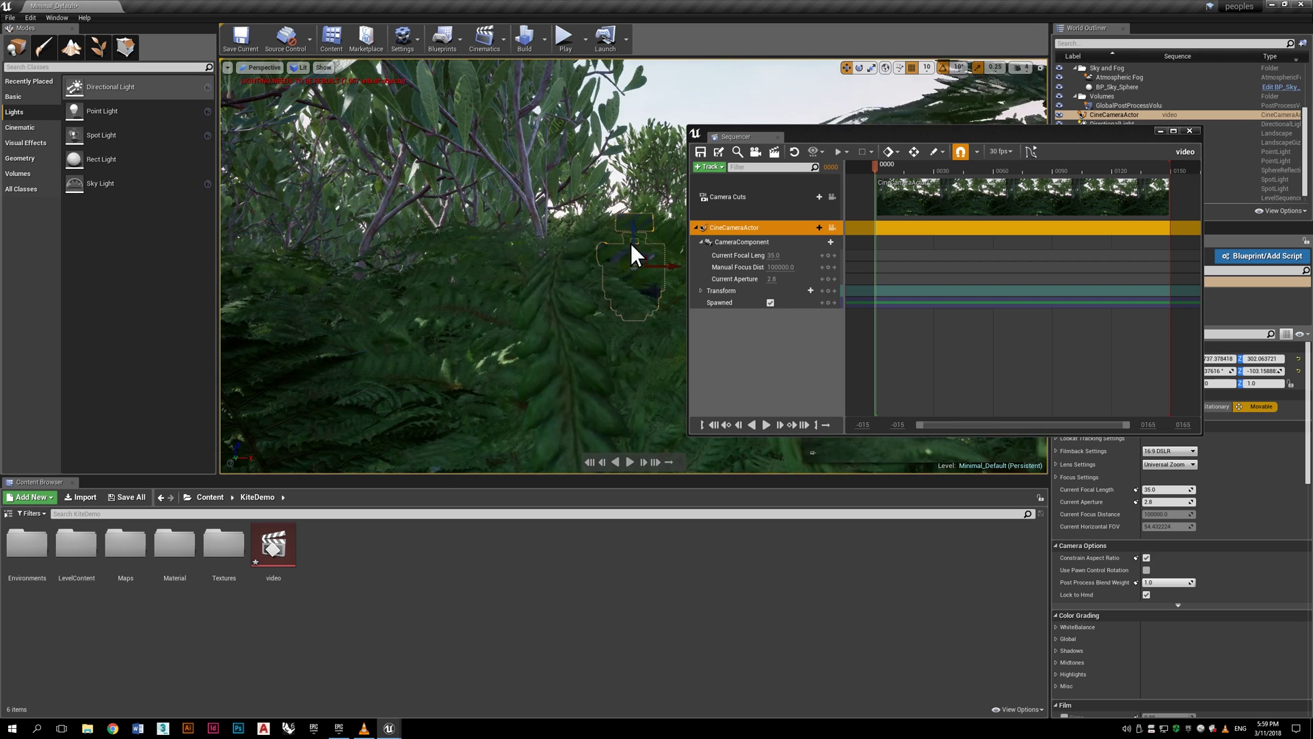
pyautogui.click(270, 70)
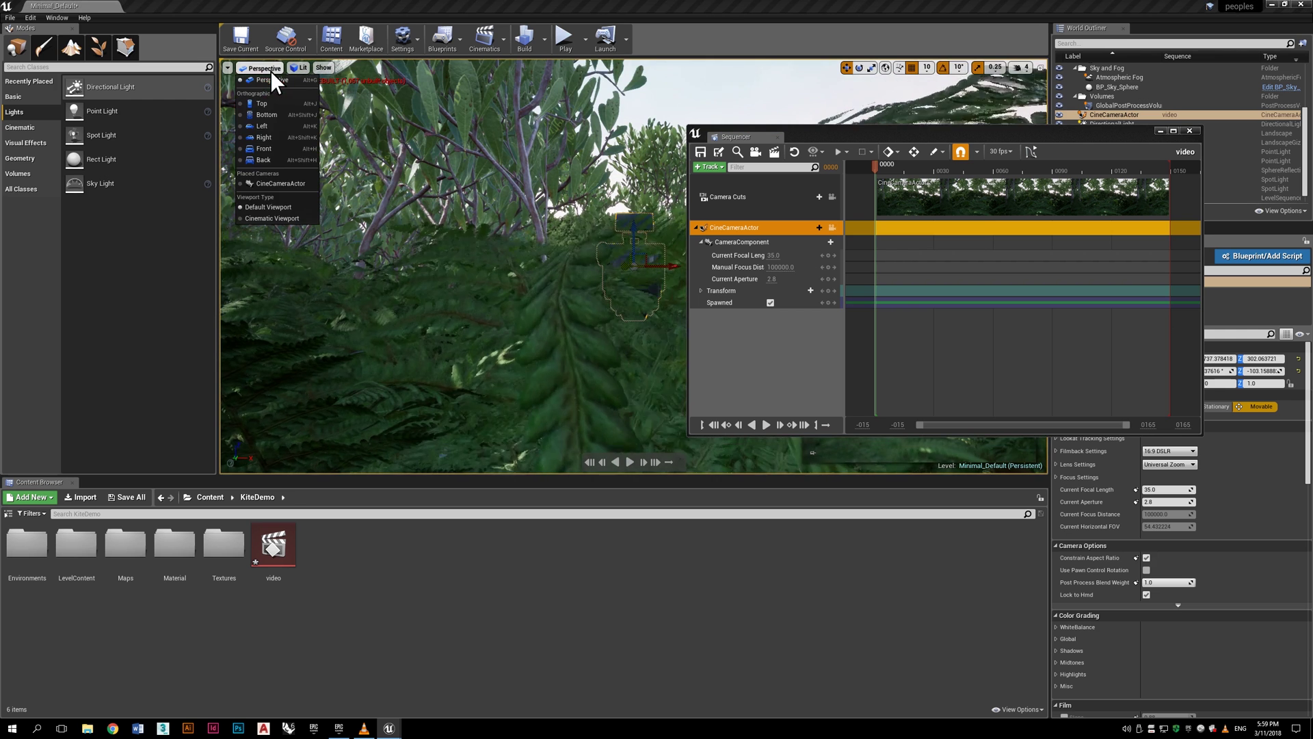
pyautogui.click(266, 183)
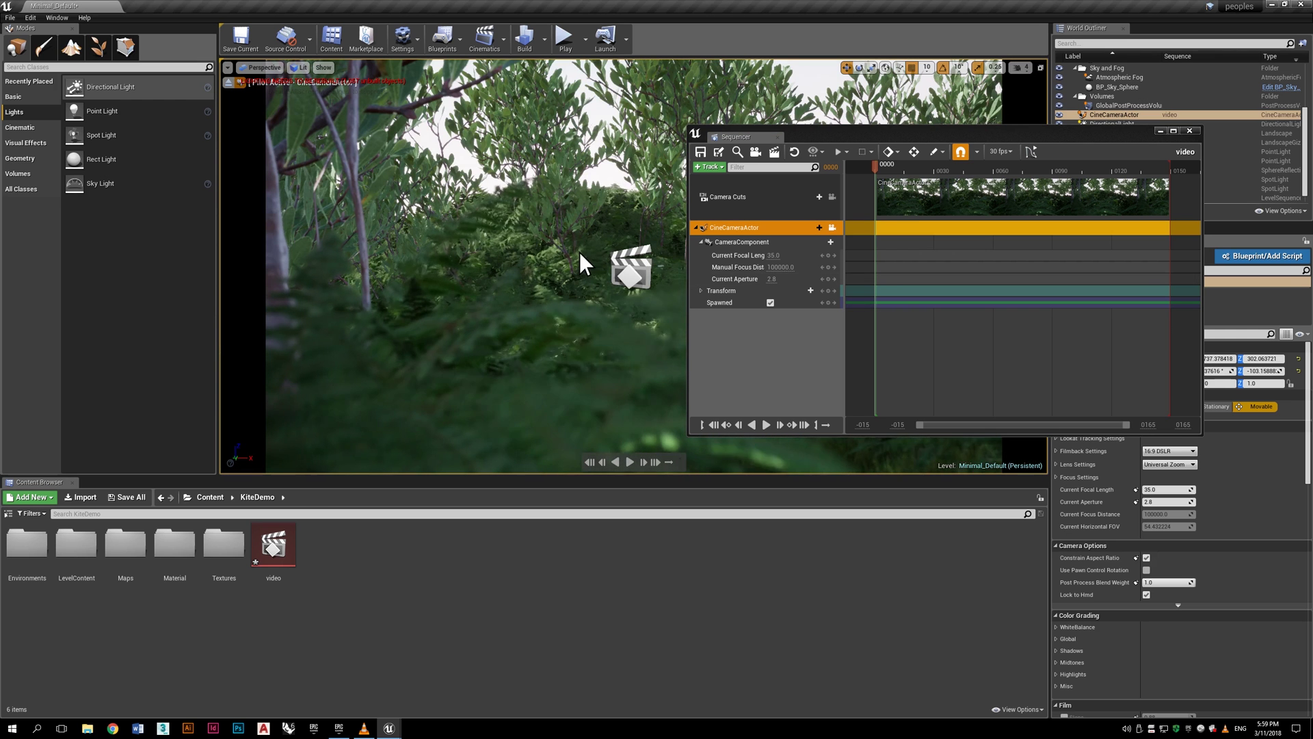
pyautogui.moveTo(810, 134); pyautogui.dragTo(729, 132)
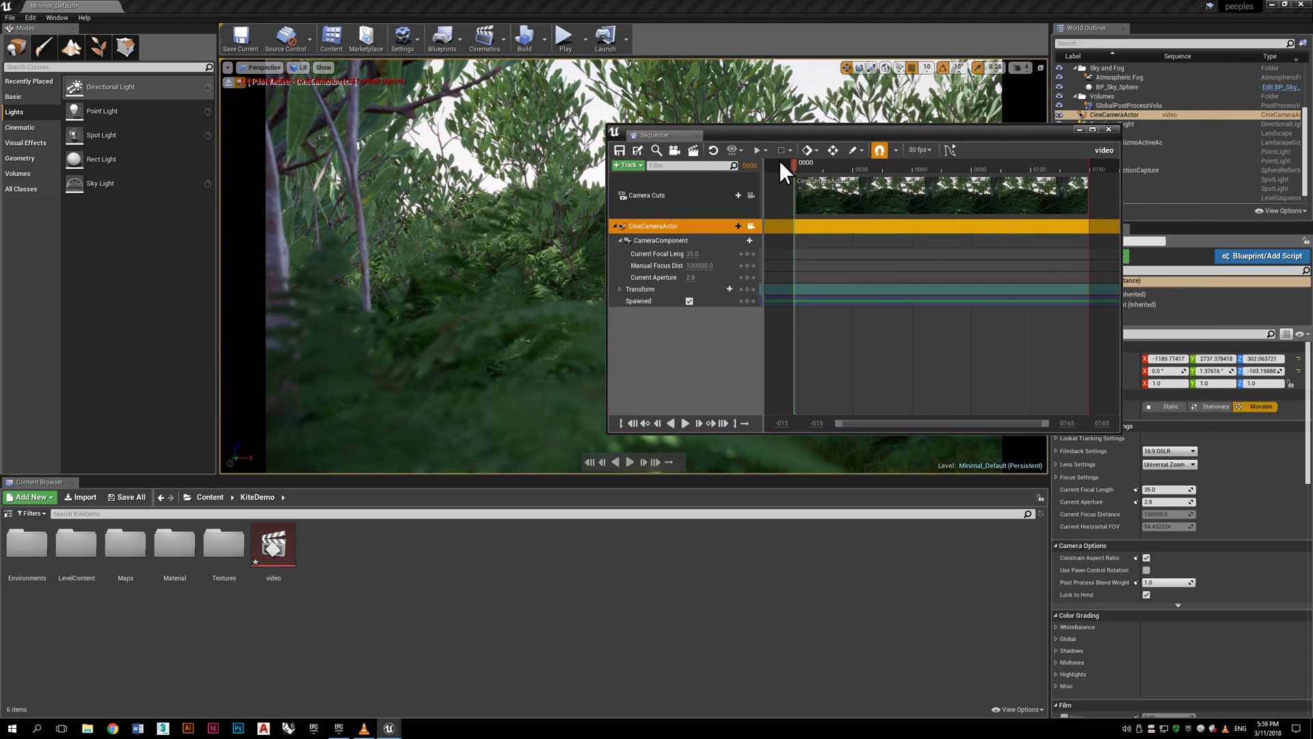
# - Extend the playback range to about frame 0414 and the camera cut to frame 0400
pyautogui.moveTo(1064, 421)
pyautogui.mouseDown()
pyautogui.moveTo(1206, 419)
pyautogui.moveTo(1058, 423)
pyautogui.mouseUp()
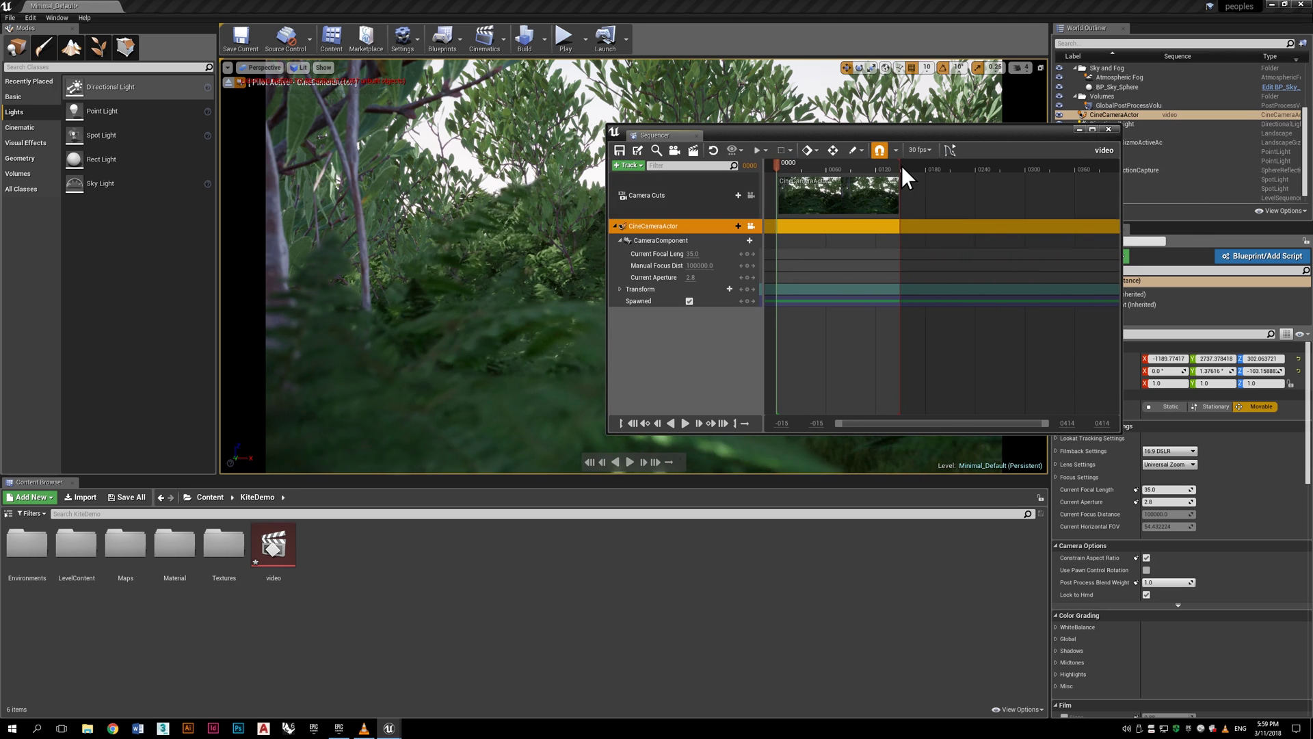
pyautogui.moveTo(902, 166); pyautogui.dragTo(1109, 170)
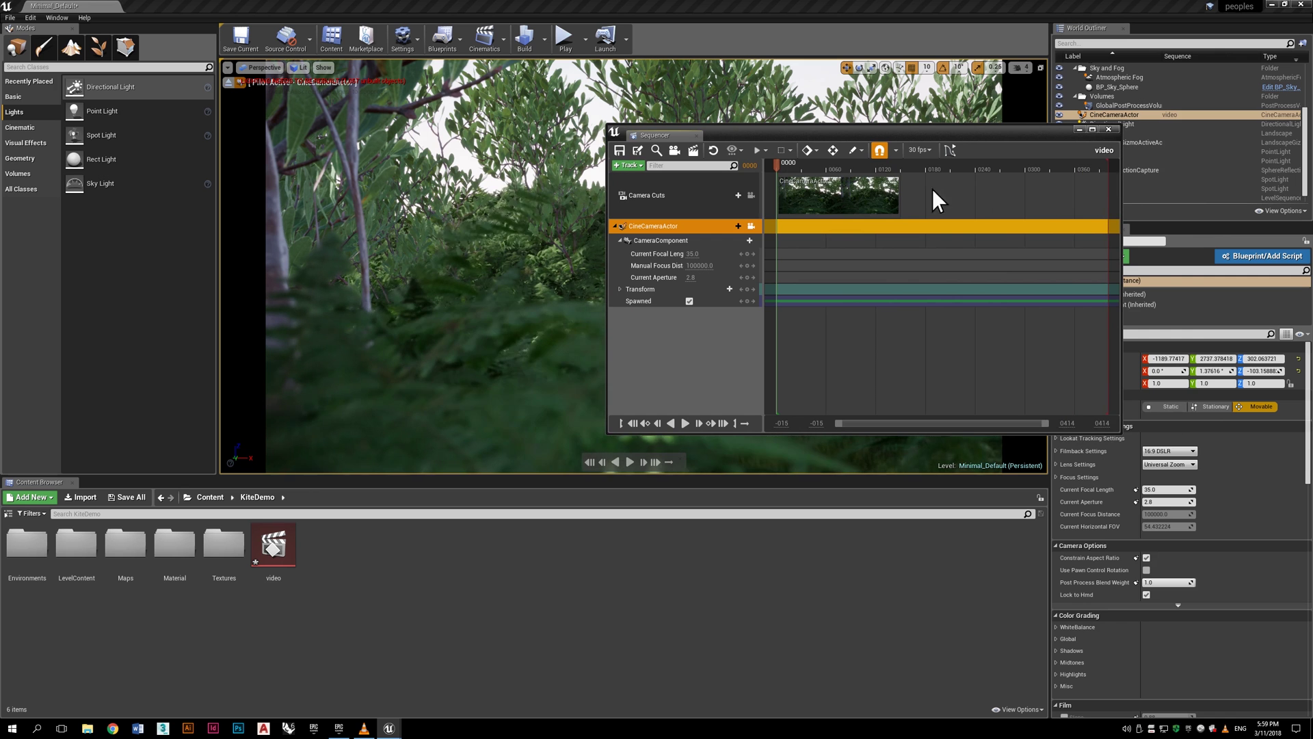
pyautogui.moveTo(900, 204); pyautogui.dragTo(1111, 197)
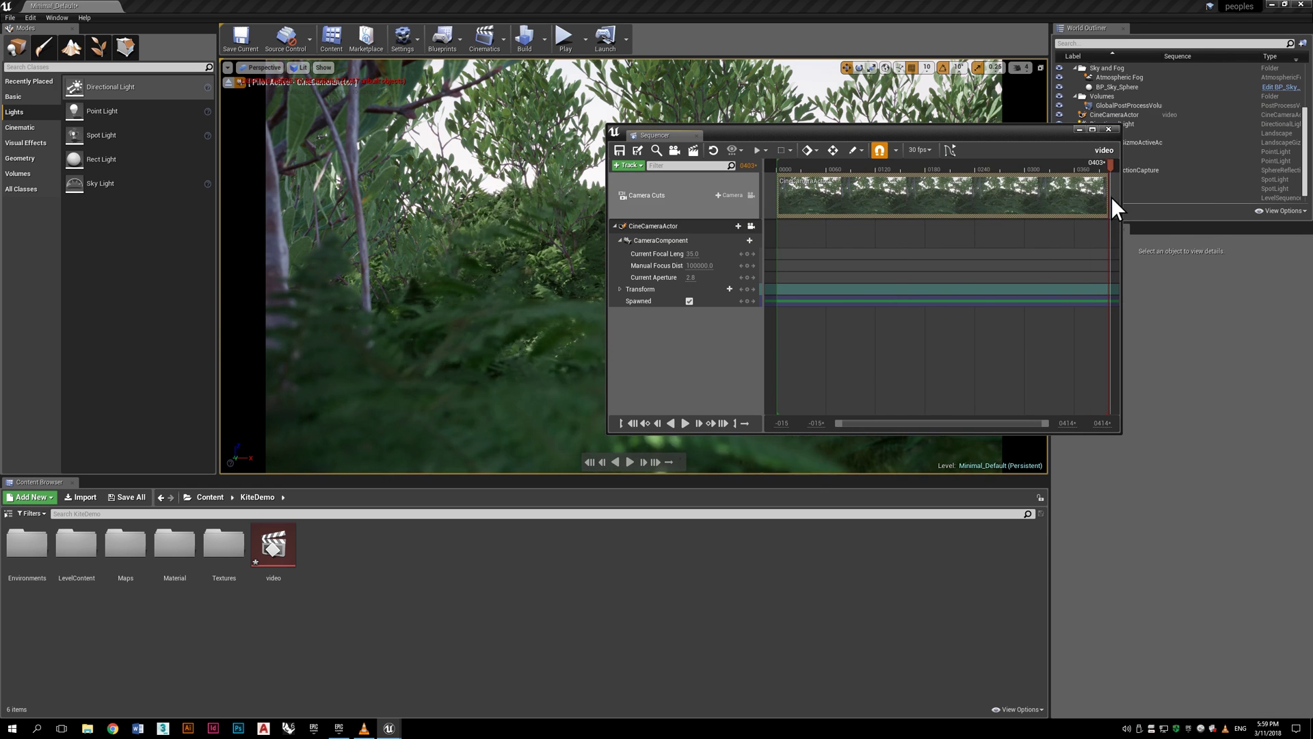
pyautogui.click(777, 165)
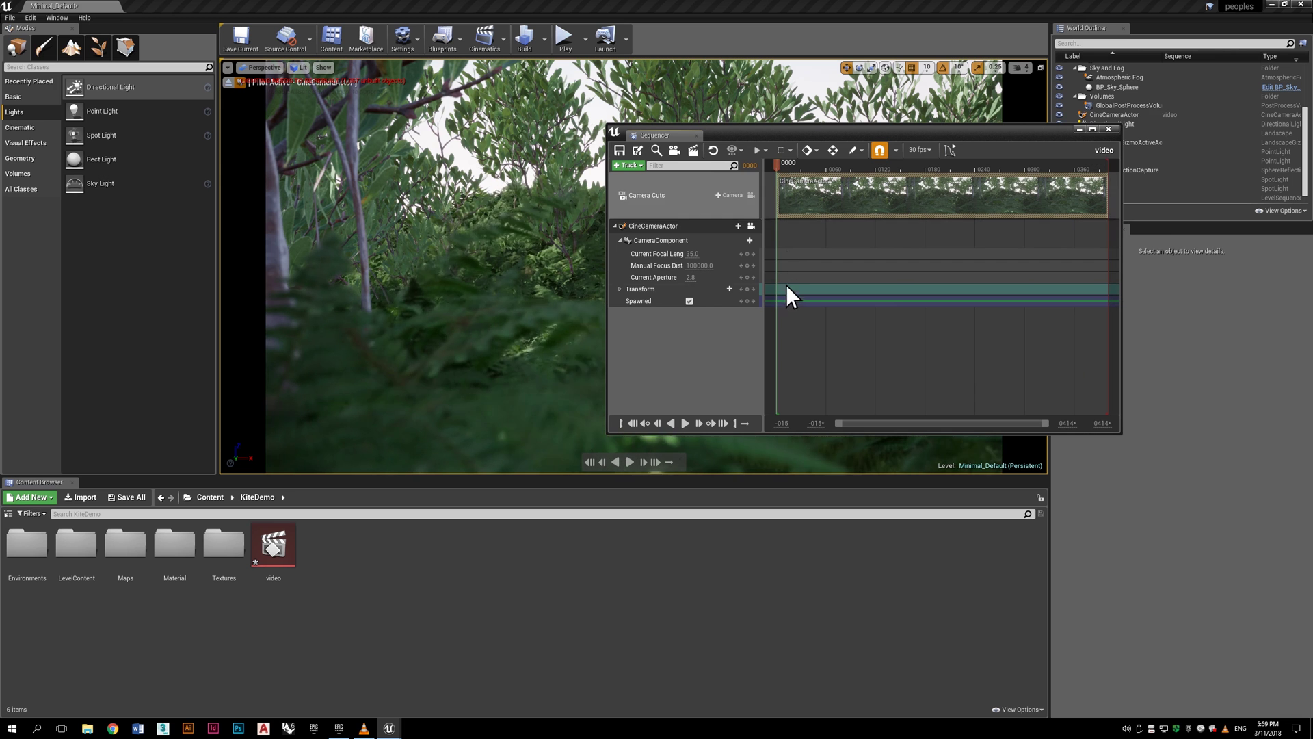
pyautogui.click(619, 288)
pyautogui.click(679, 241)
pyautogui.moveTo(734, 131); pyautogui.dragTo(1310, 135)
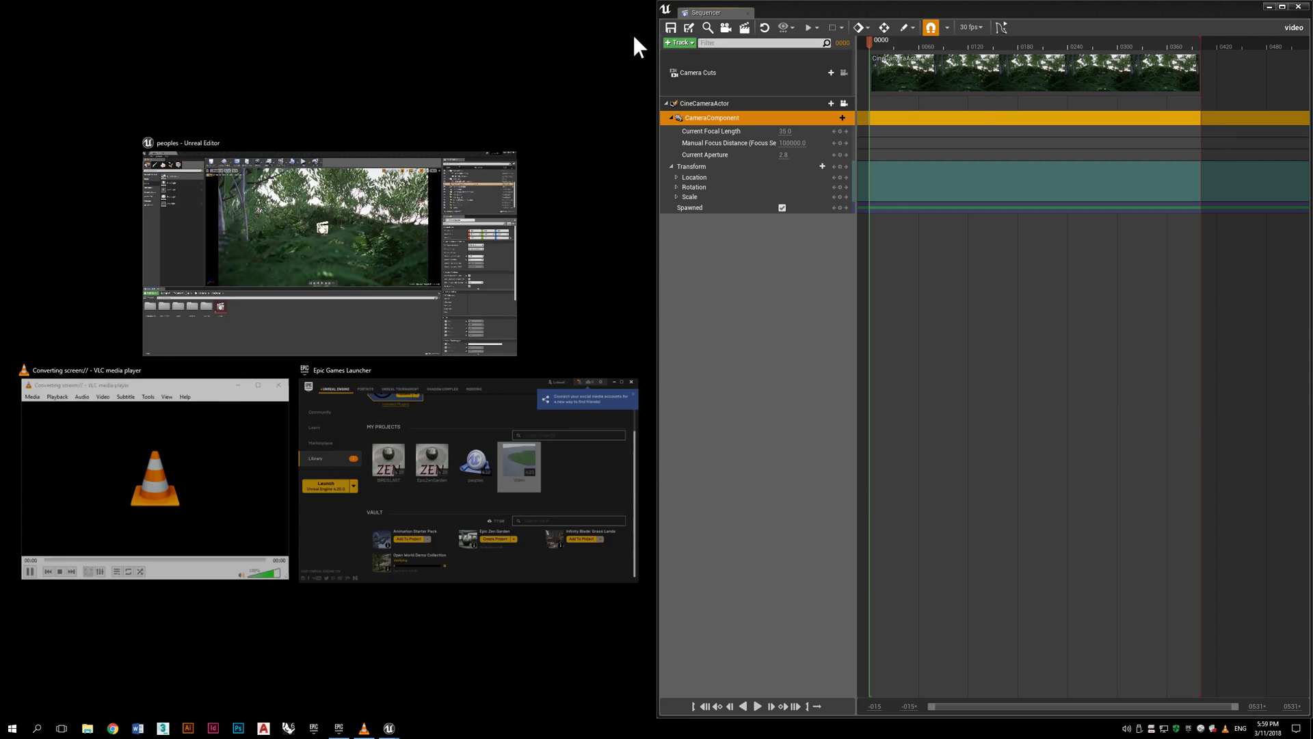
# - Dock the editor on the left half and key the camera's Transform at frame 0
pyautogui.click(349, 232)
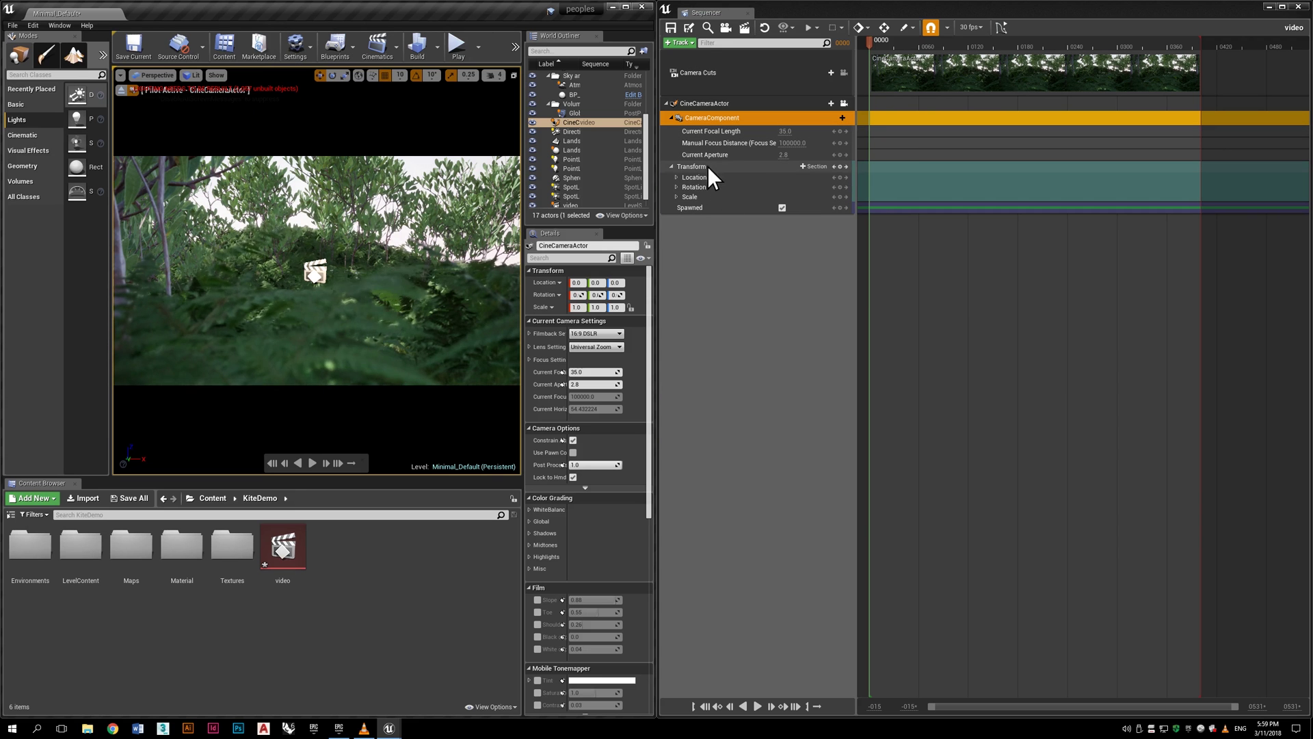
pyautogui.click(840, 166)
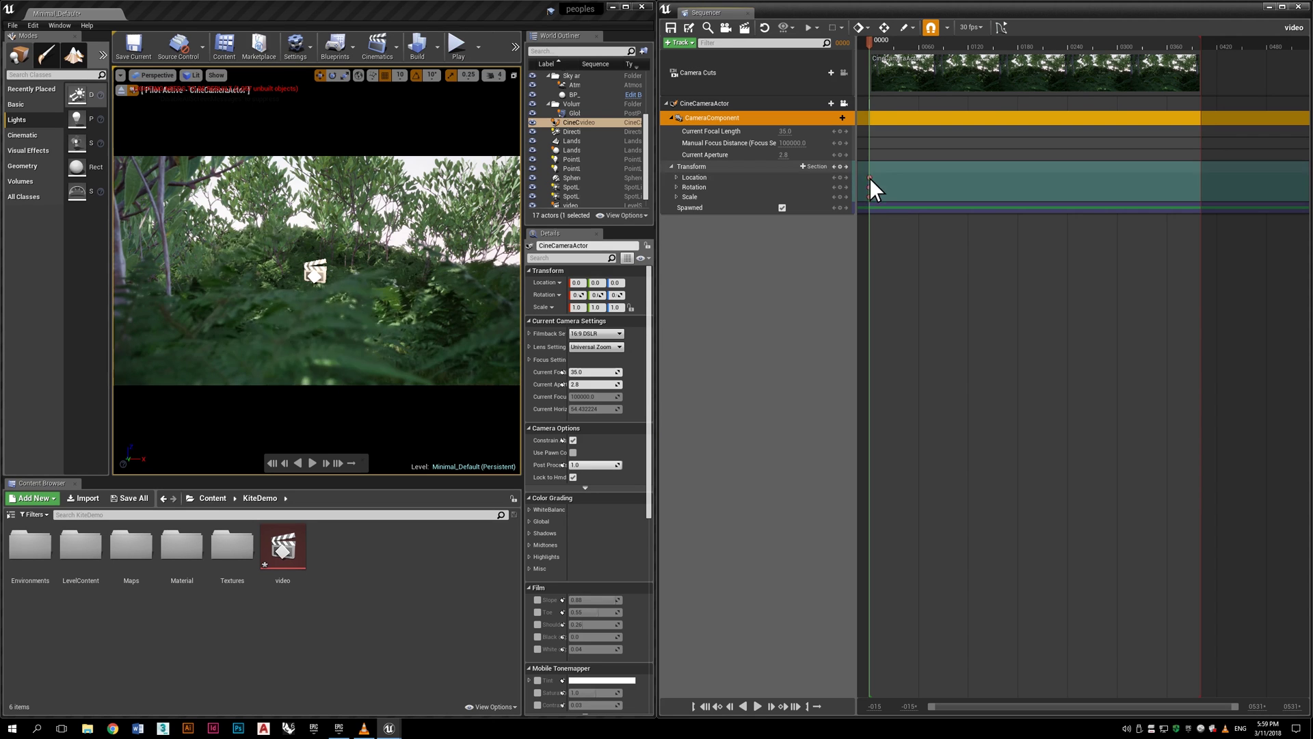
pyautogui.click(868, 198)
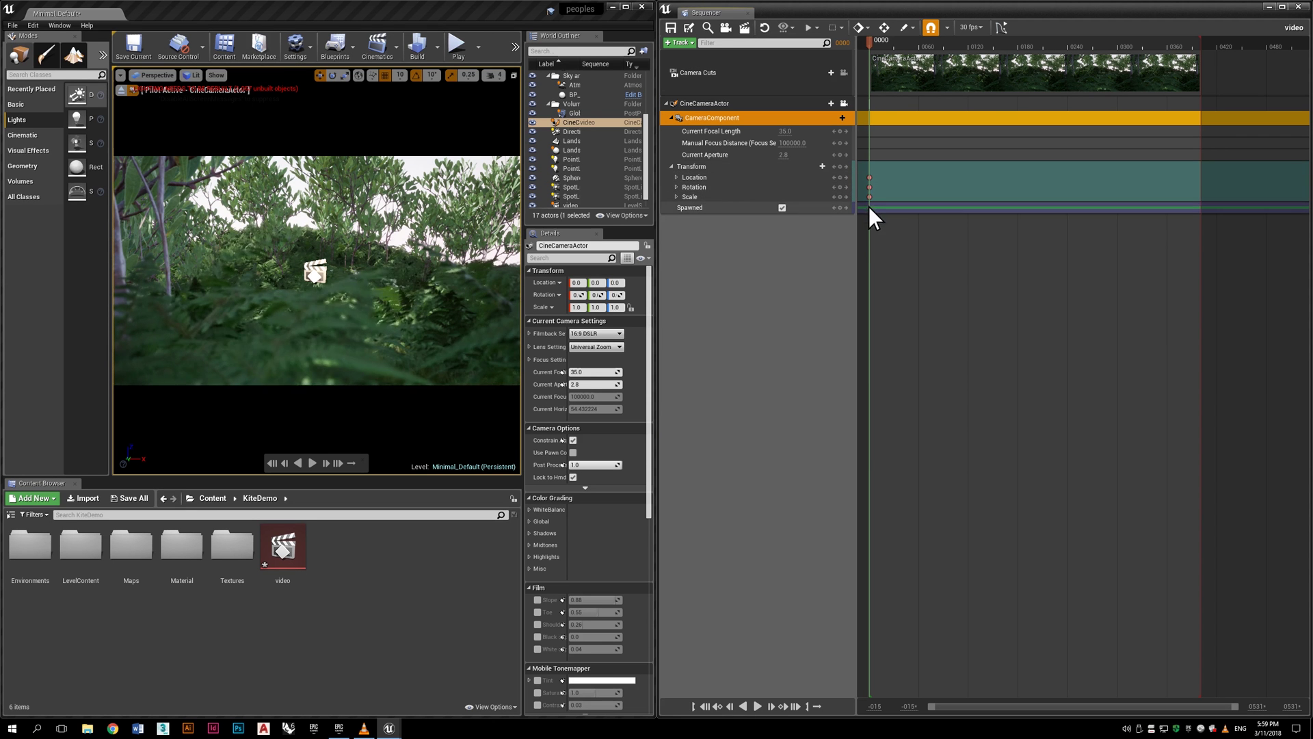
pyautogui.click(672, 167)
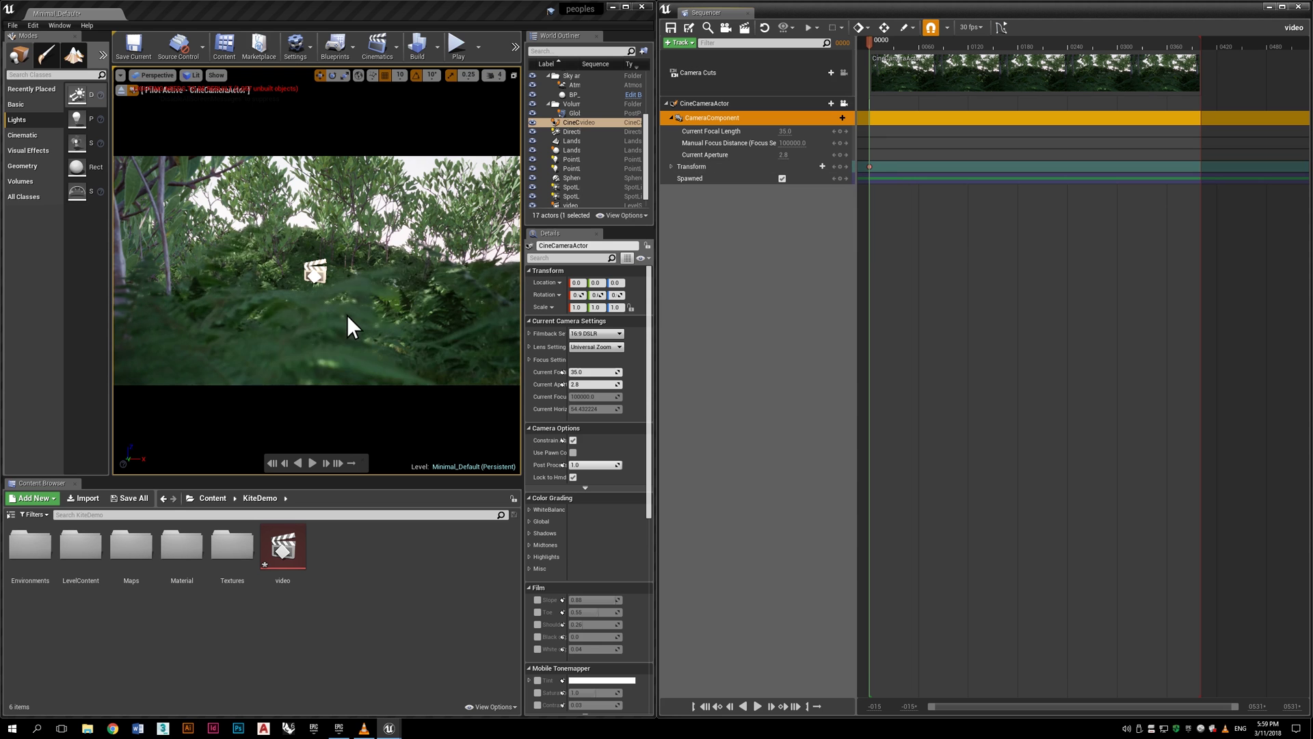
# - At frame 0098, move the piloted camera deeper among the ferns and key its transform
pyautogui.moveTo(869, 38); pyautogui.dragTo(951, 42)
pyautogui.moveTo(339, 339); pyautogui.dragTo(383, 330)
pyautogui.moveTo(382, 331); pyautogui.dragTo(588, 319, button='middle')
pyautogui.moveTo(588, 320); pyautogui.dragTo(663, 323)
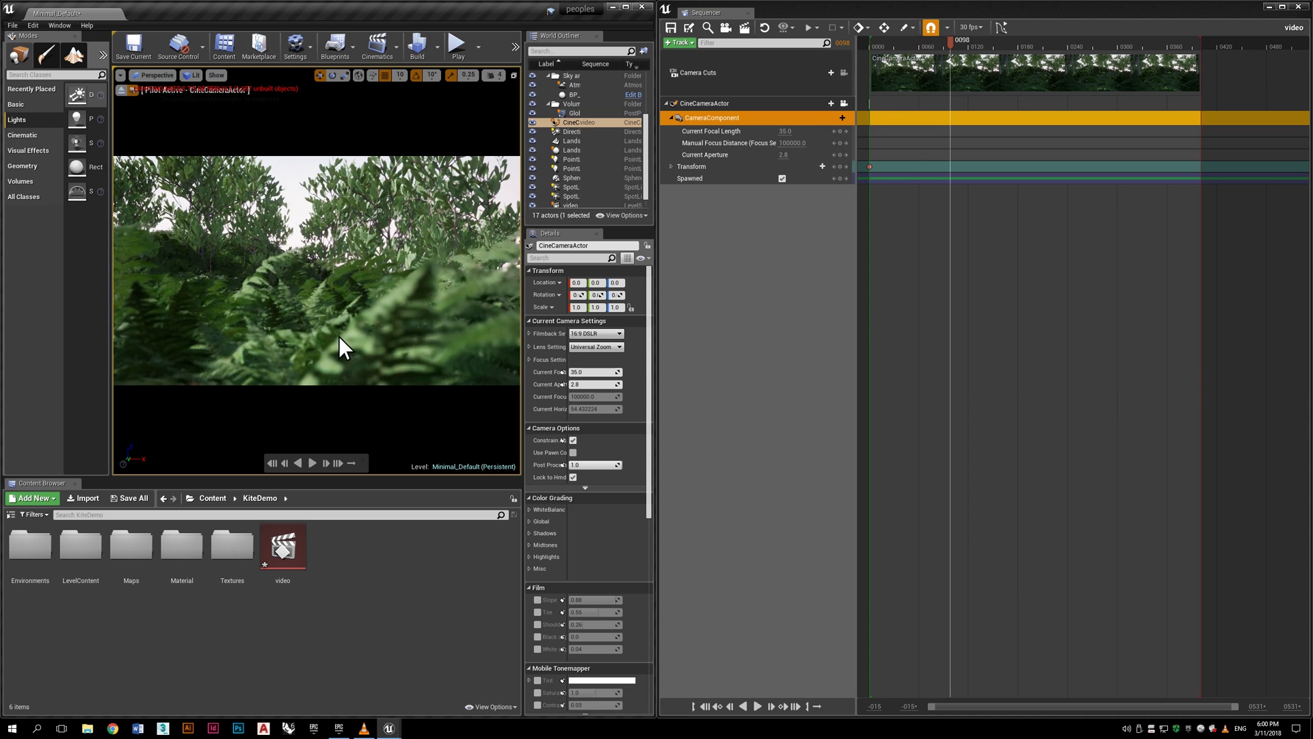
pyautogui.scroll(1, 372, 281)
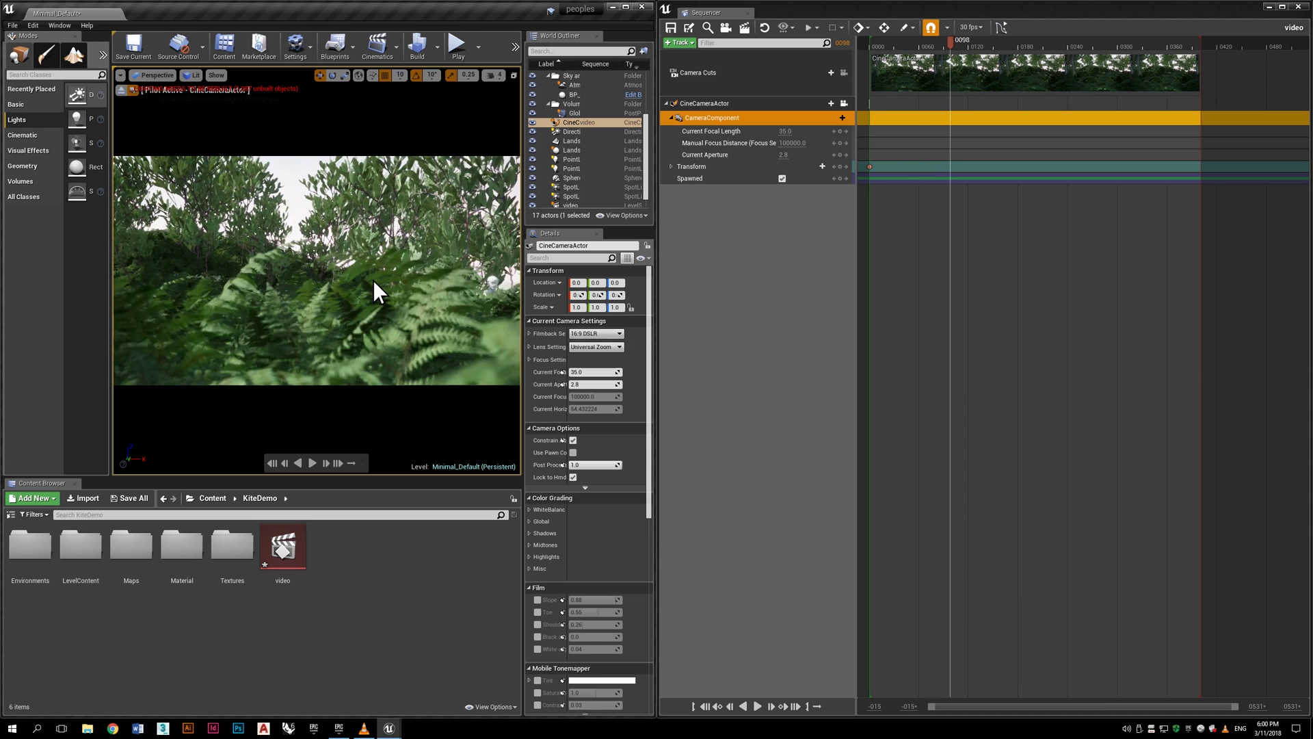
pyautogui.moveTo(372, 280)
pyautogui.mouseDown()
pyautogui.moveTo(336, 282)
pyautogui.moveTo(434, 273)
pyautogui.moveTo(383, 281)
pyautogui.moveTo(398, 280)
pyautogui.mouseUp()
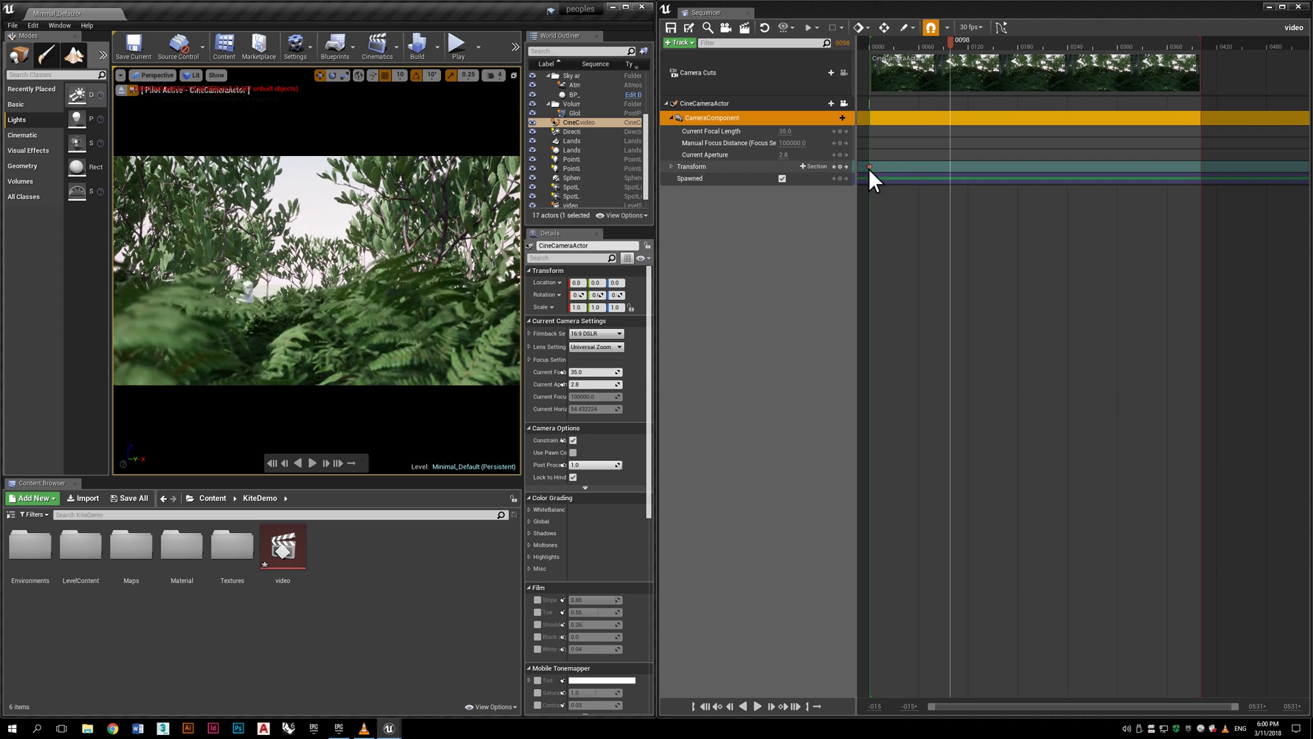
pyautogui.click(840, 167)
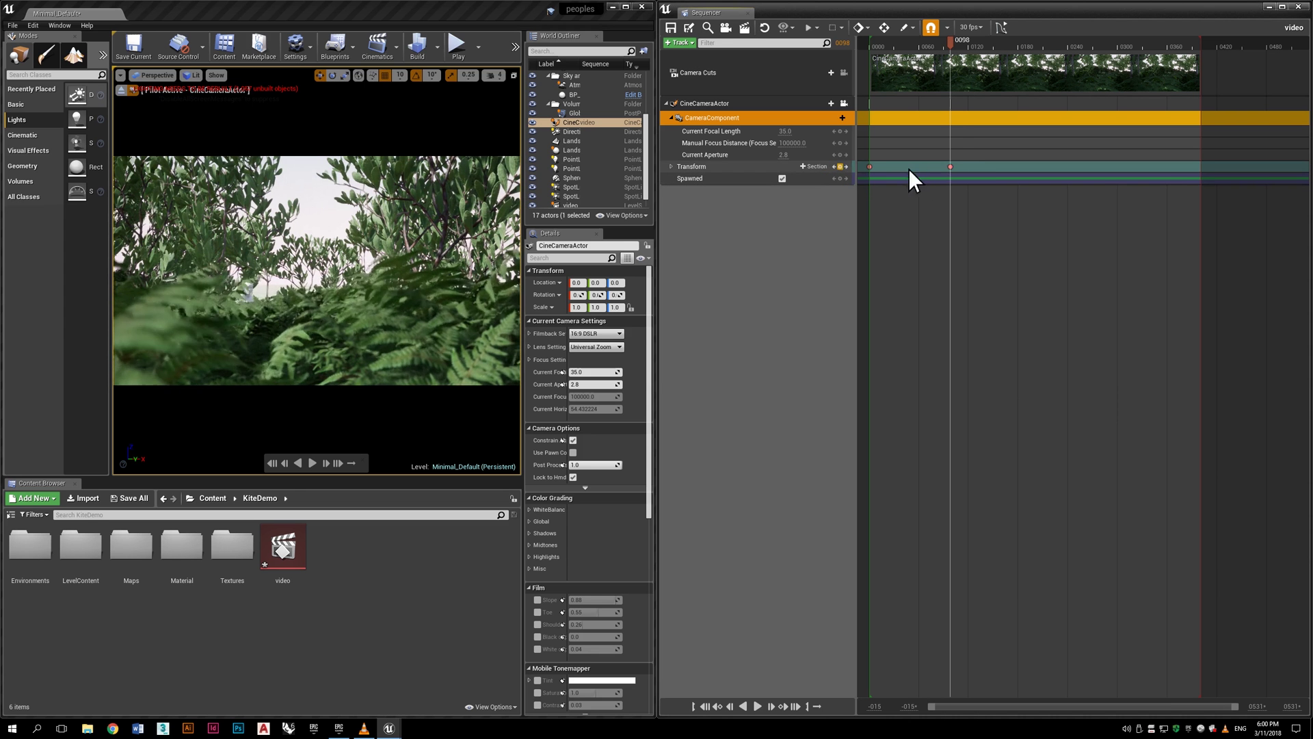
pyautogui.moveTo(951, 44); pyautogui.dragTo(870, 43)
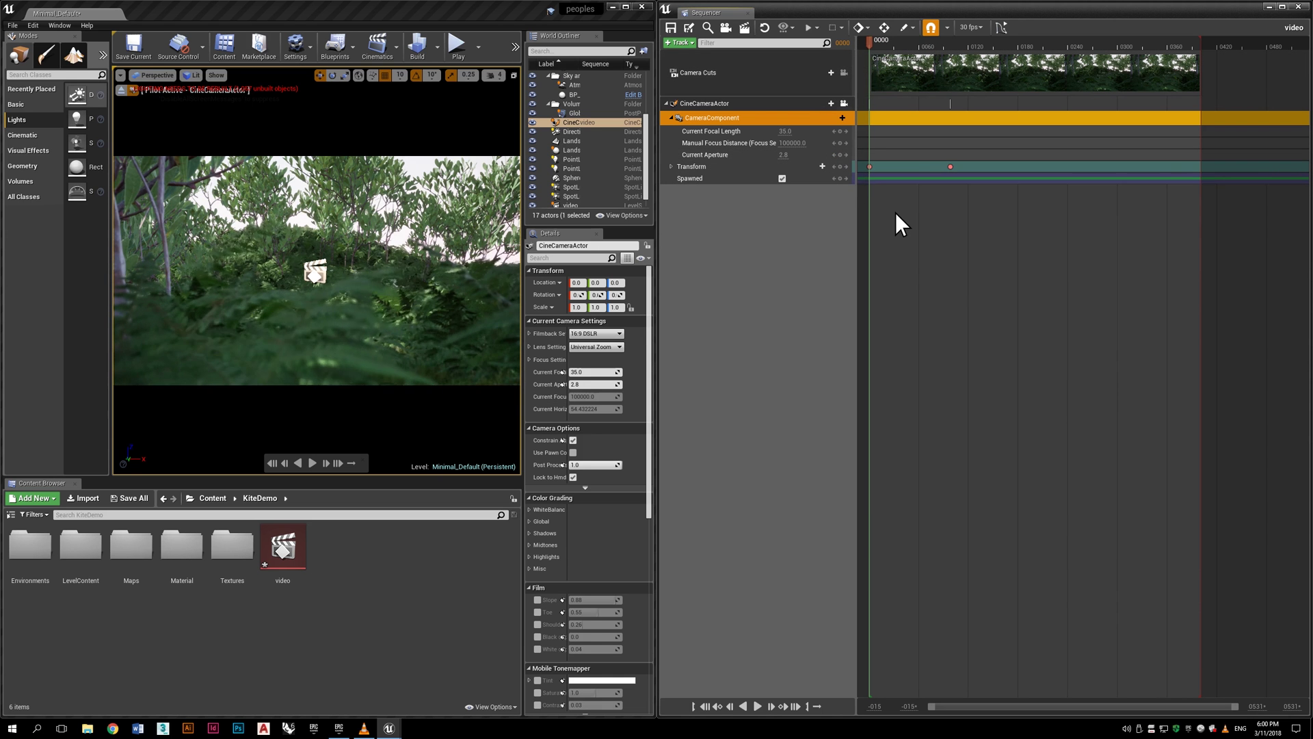
# - Preview the camera move, shift the second key to about frame 0114, and extend the playback end
pyautogui.press('space')
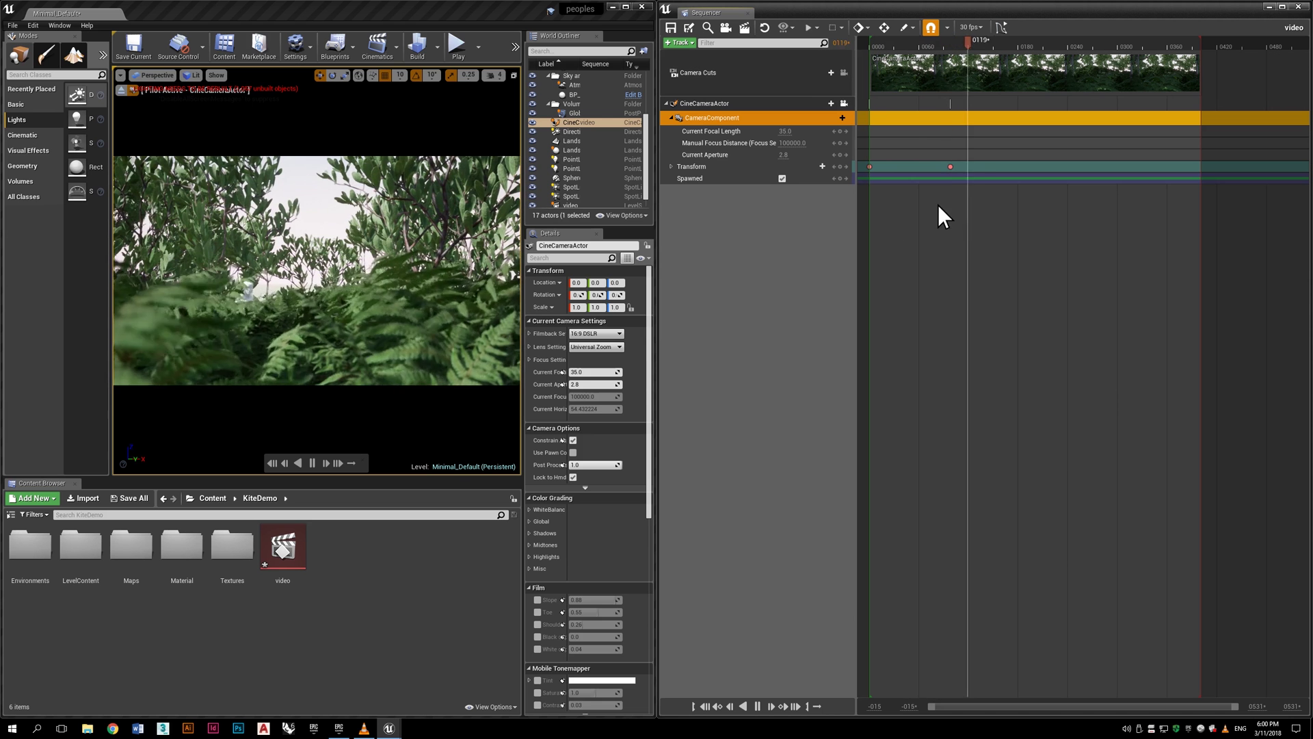
pyautogui.press('space')
pyautogui.moveTo(951, 168); pyautogui.dragTo(1105, 168)
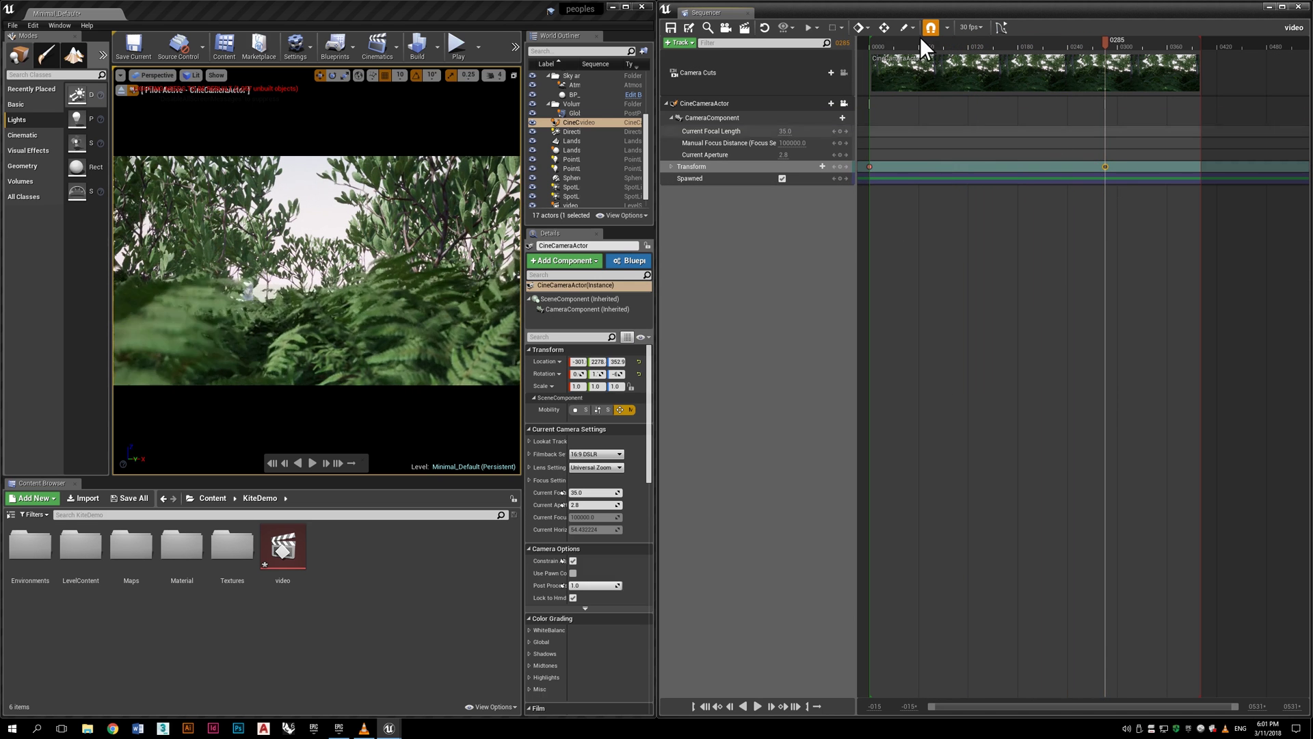
pyautogui.click(867, 42)
pyautogui.press('space')
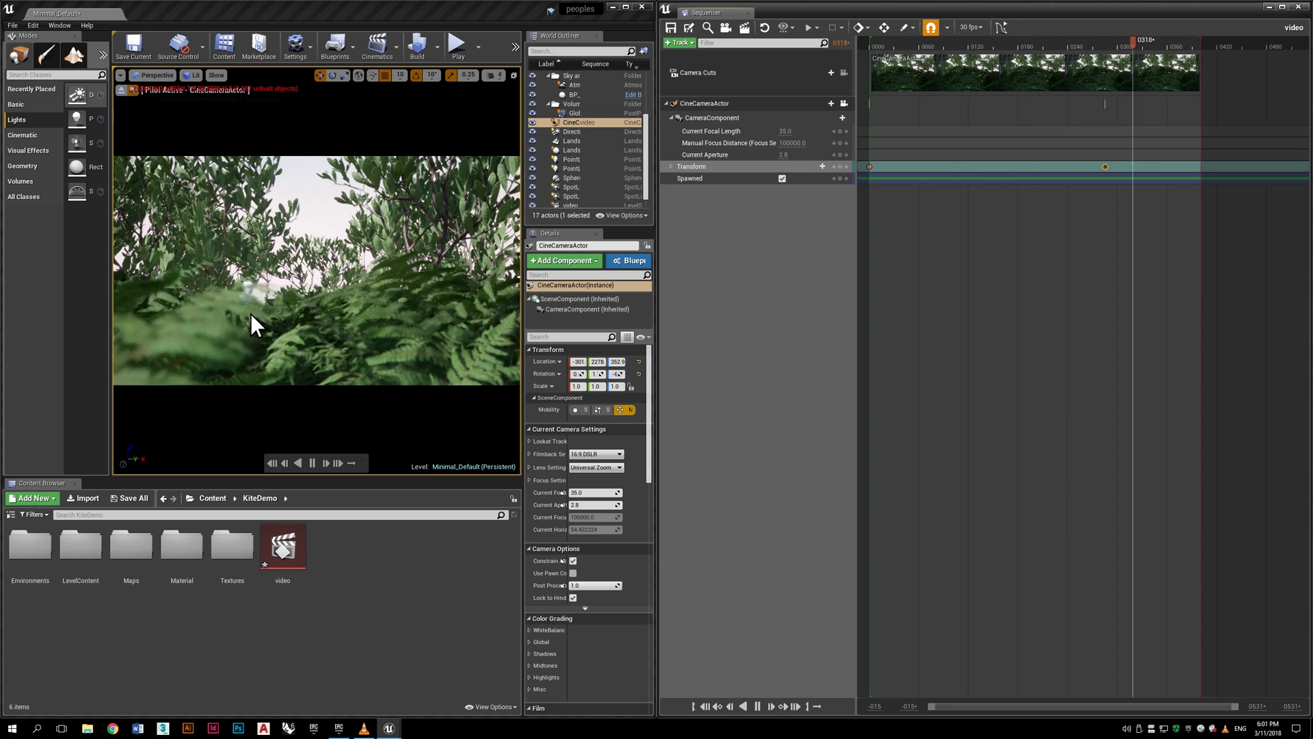
pyautogui.press('space')
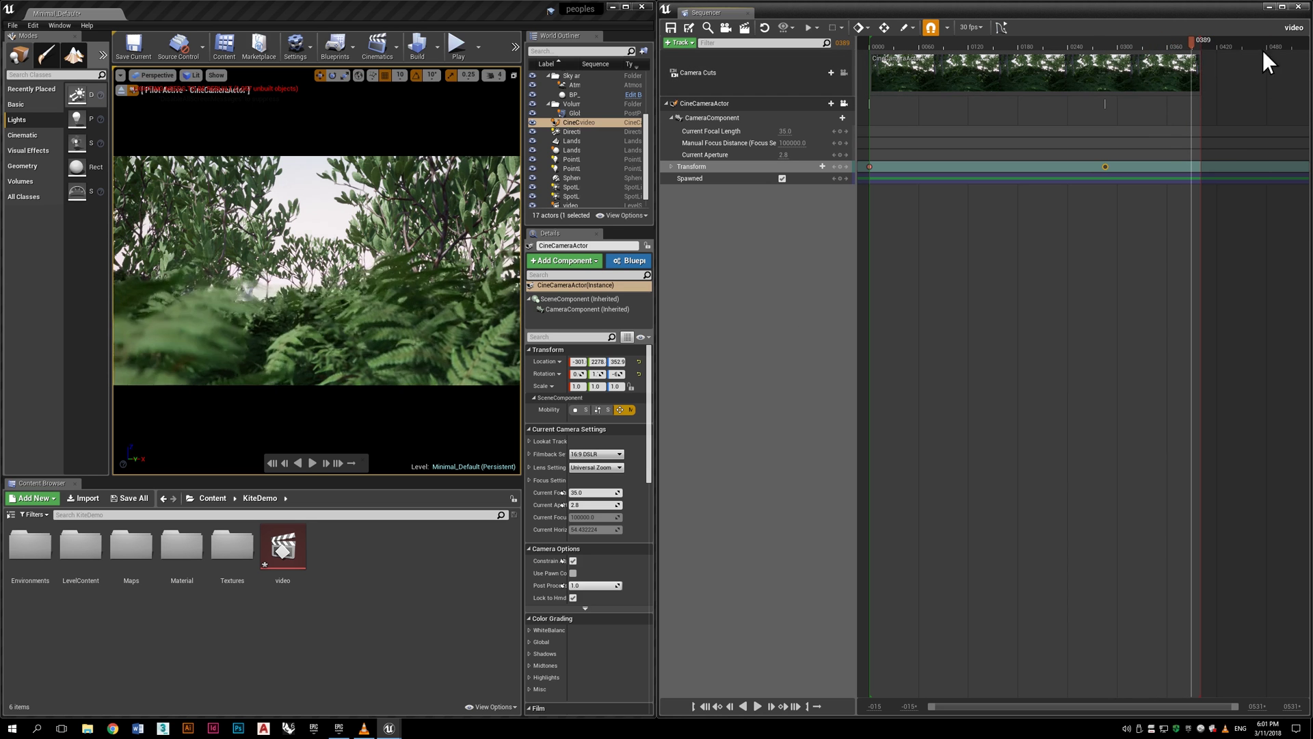
pyautogui.moveTo(1203, 46); pyautogui.dragTo(1293, 46)
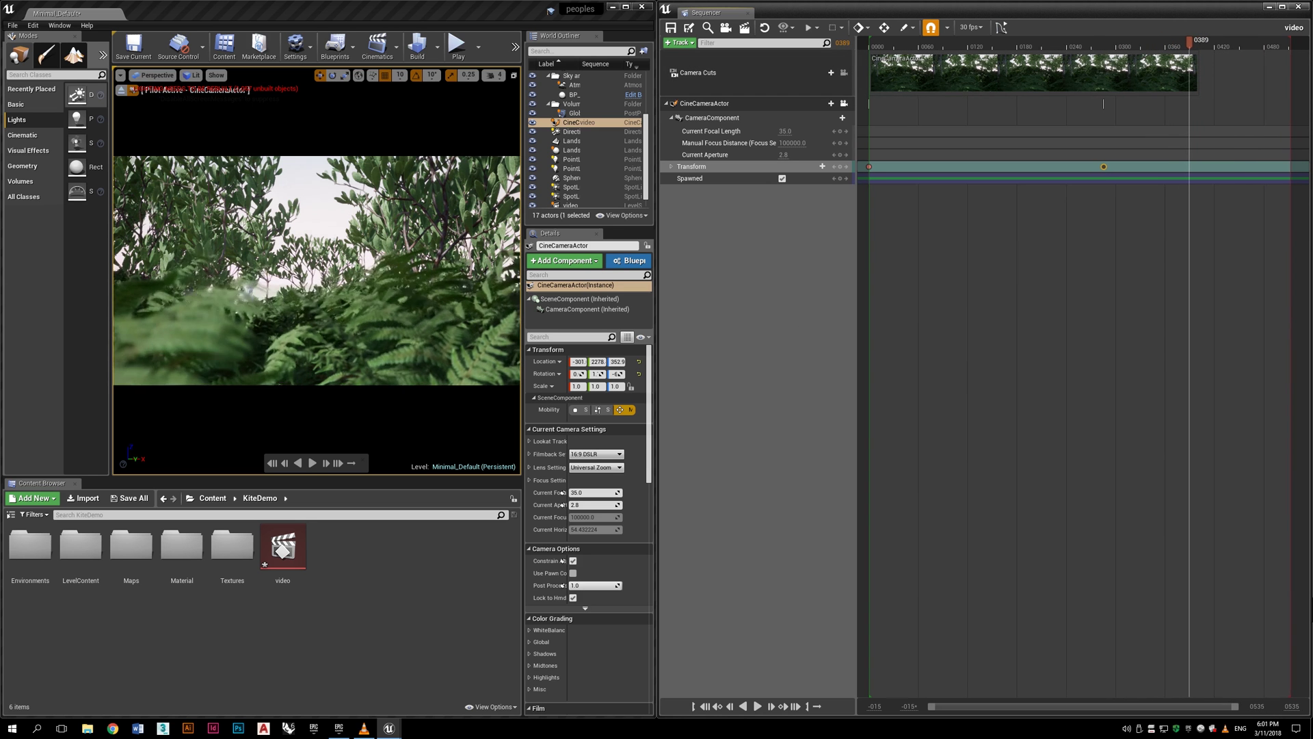
# - Set the view range end to 1000, extend the playback end, and stretch the camera cut to match
pyautogui.click(1259, 707)
pyautogui.write('1000')
pyautogui.press('Return')
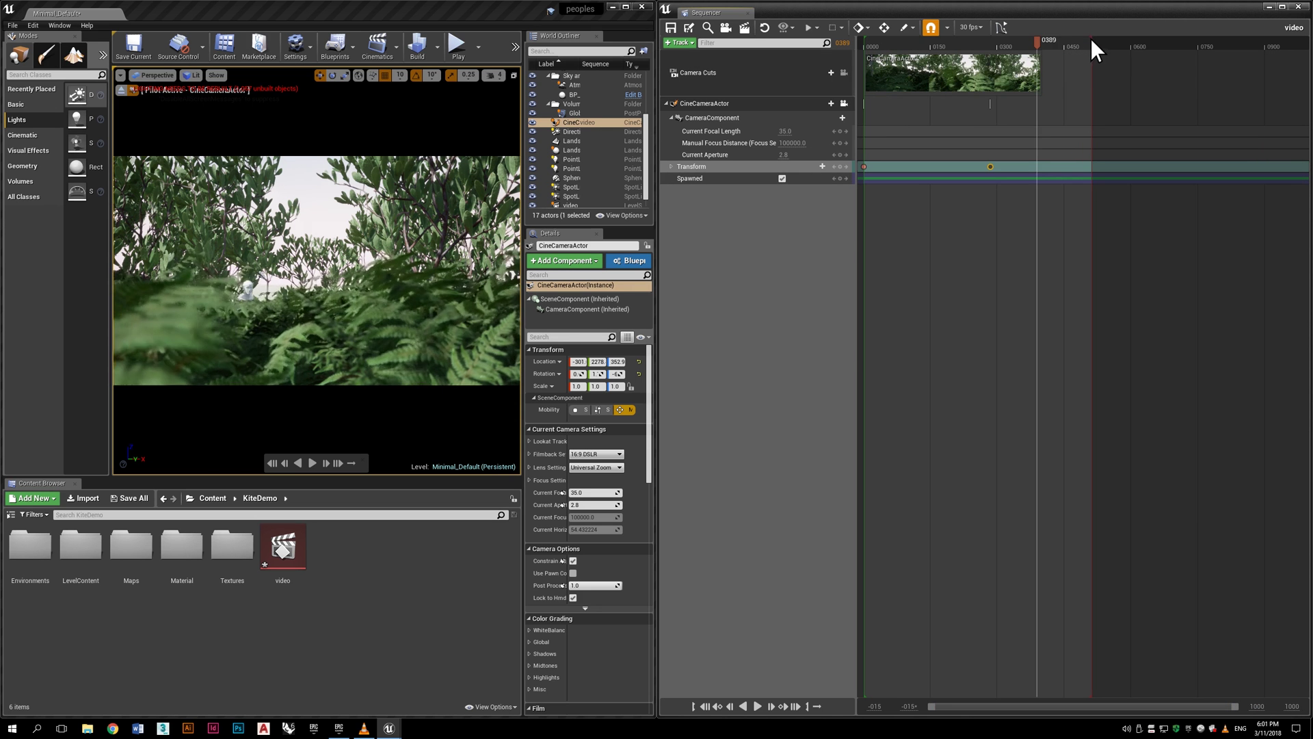
pyautogui.moveTo(1091, 38)
pyautogui.mouseDown()
pyautogui.moveTo(1264, 28)
pyautogui.moveTo(1296, 40)
pyautogui.mouseUp()
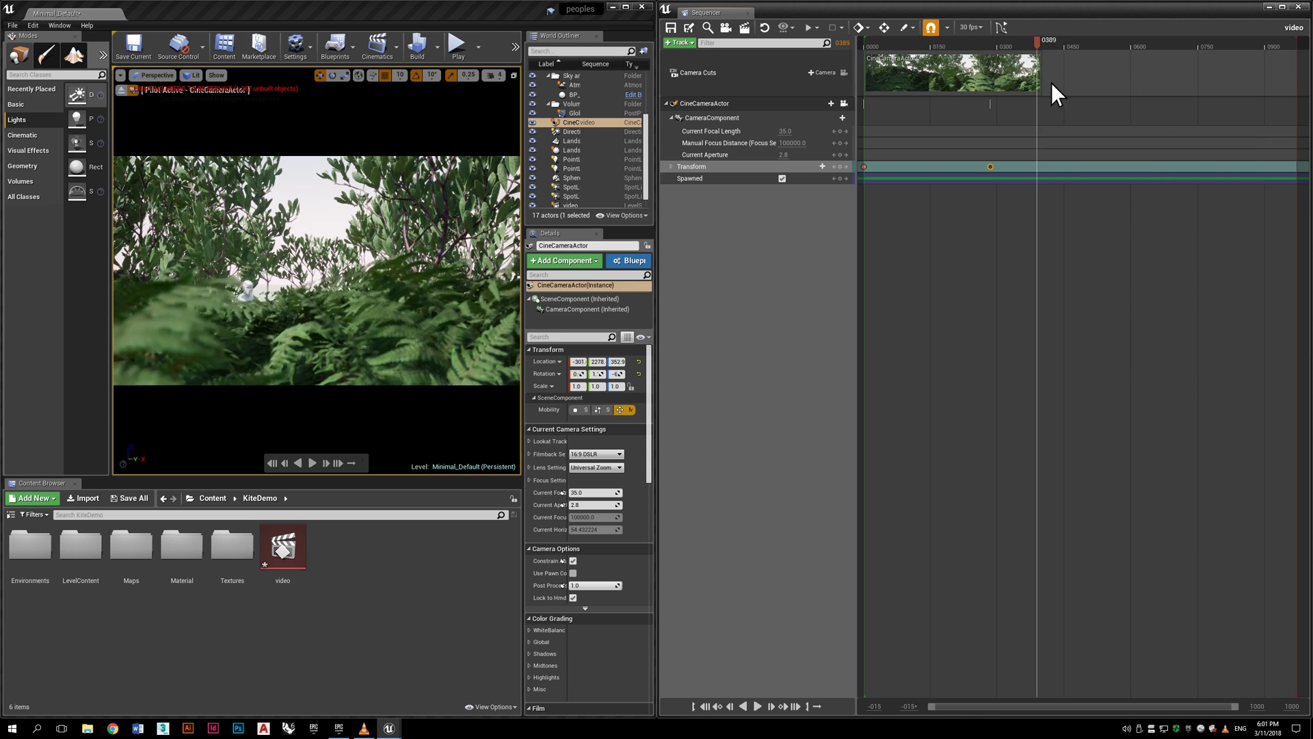
pyautogui.moveTo(1040, 91); pyautogui.dragTo(1288, 82)
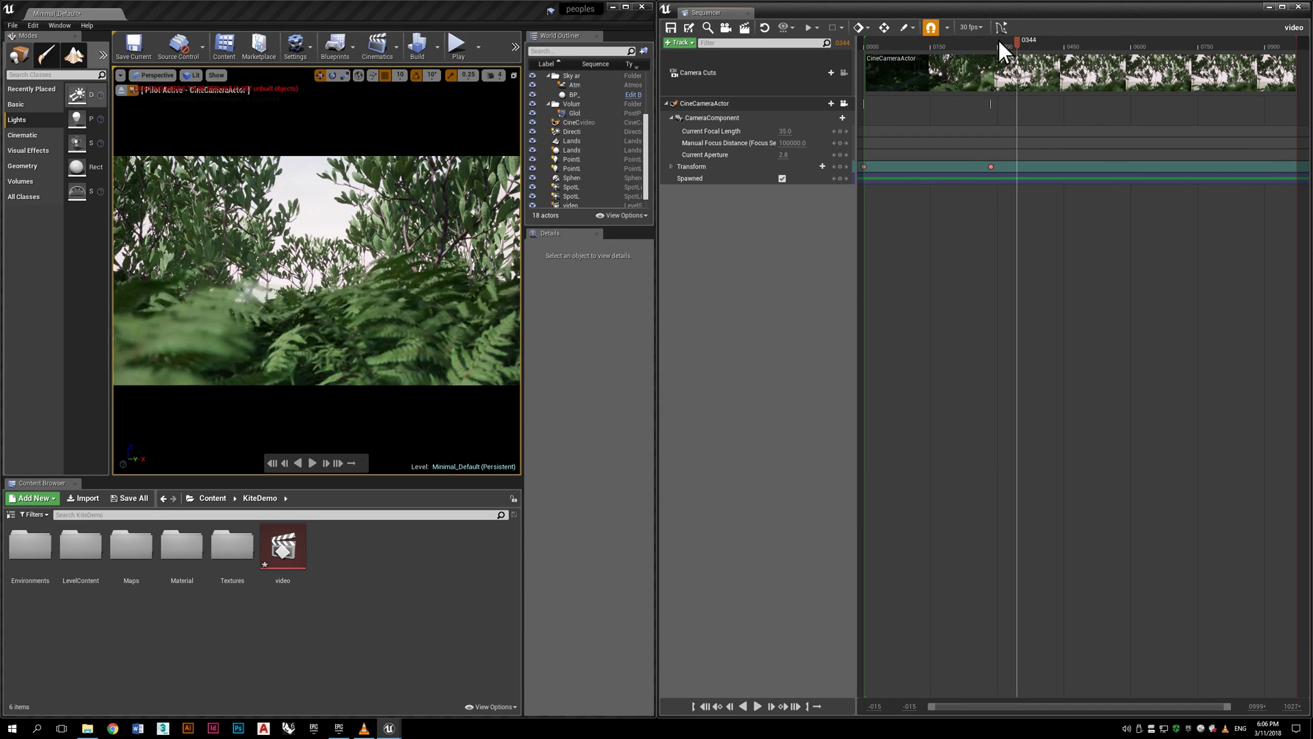
# - At frame 0553, raise the piloted camera above the foliage and tilt it down toward the statue
pyautogui.moveTo(1012, 41); pyautogui.dragTo(1109, 43)
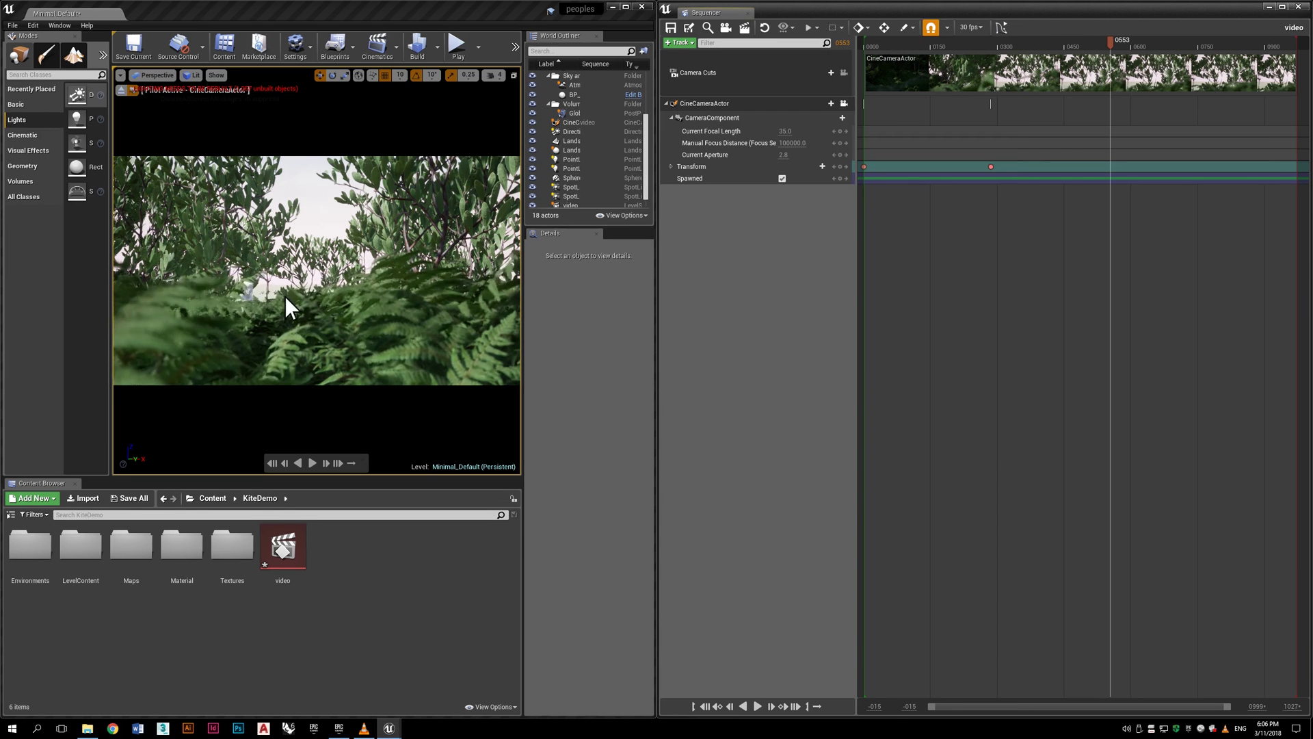
pyautogui.scroll(8, 270, 291)
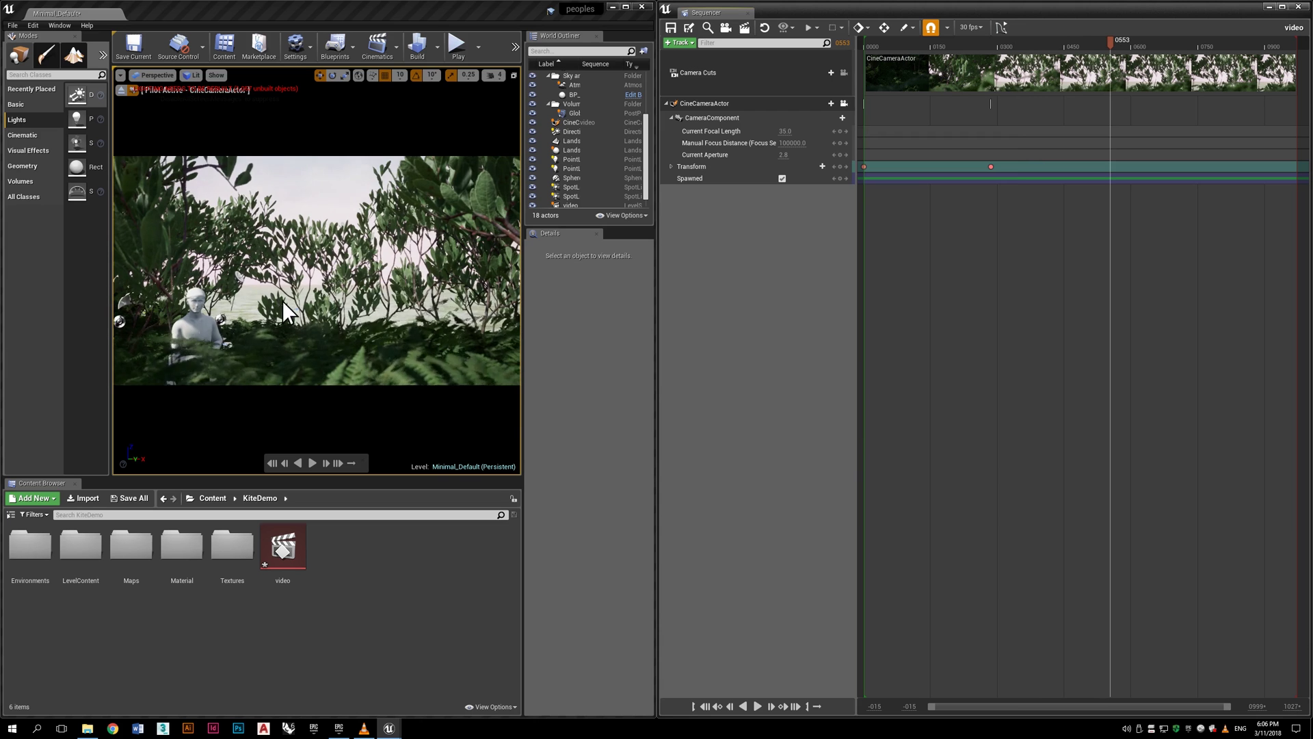
pyautogui.scroll(-5, 277, 297)
pyautogui.moveTo(277, 310); pyautogui.dragTo(313, 77, button='middle')
pyautogui.moveTo(282, 312); pyautogui.dragTo(277, 342, button='right')
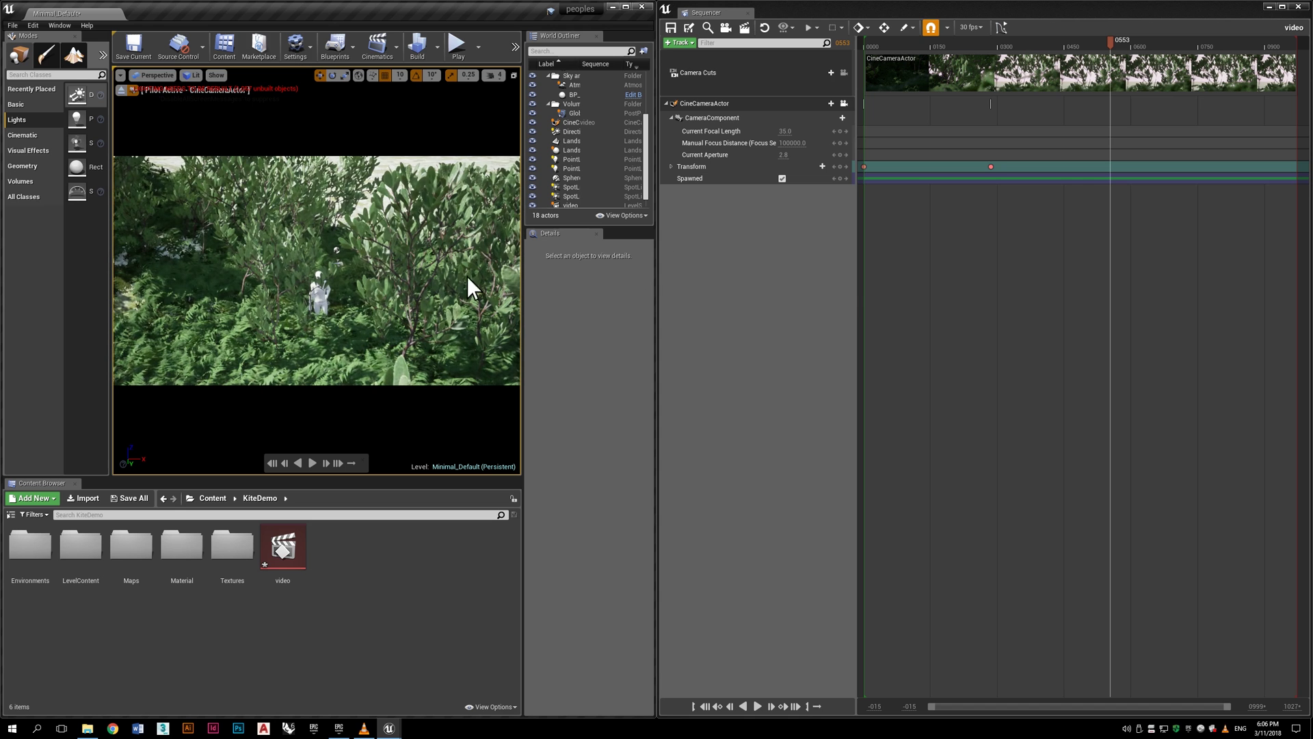
# - Key the camera at frame 0553 with a new X location, zero roll, lower pitch and adjusted yaw
pyautogui.click(671, 166)
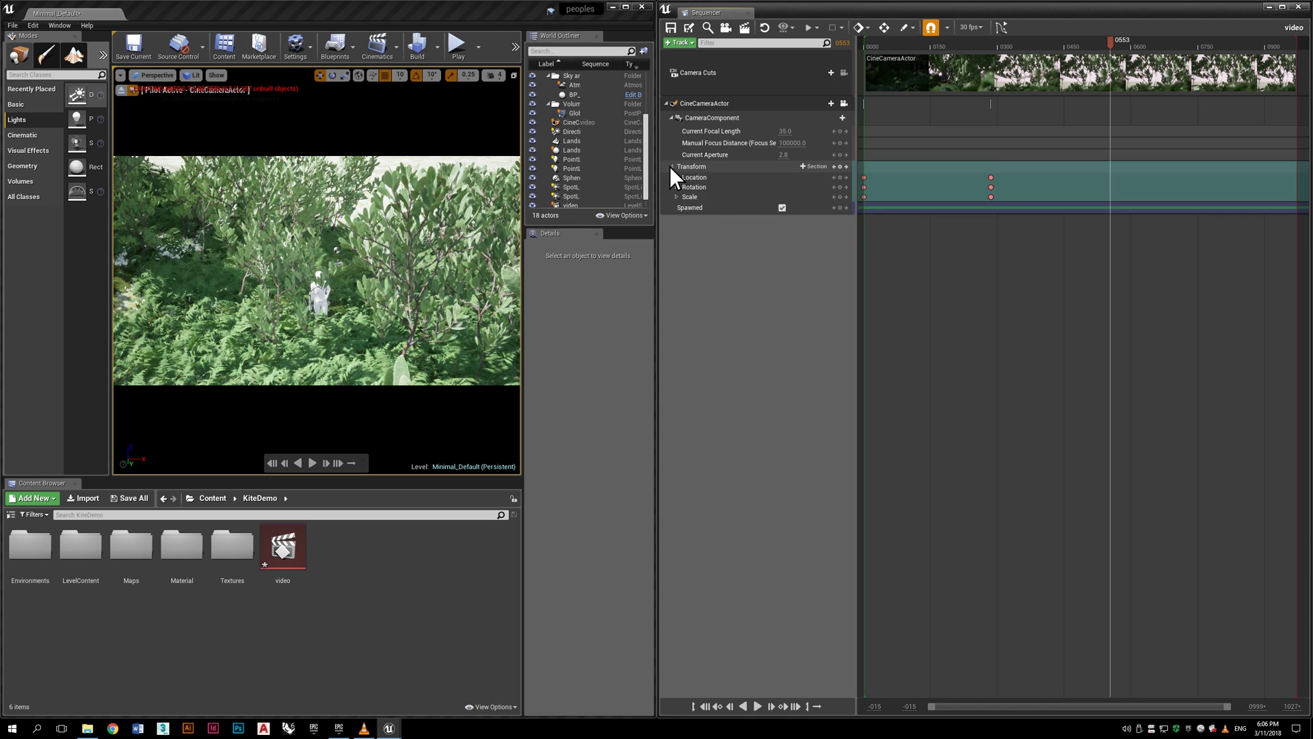
pyautogui.click(677, 177)
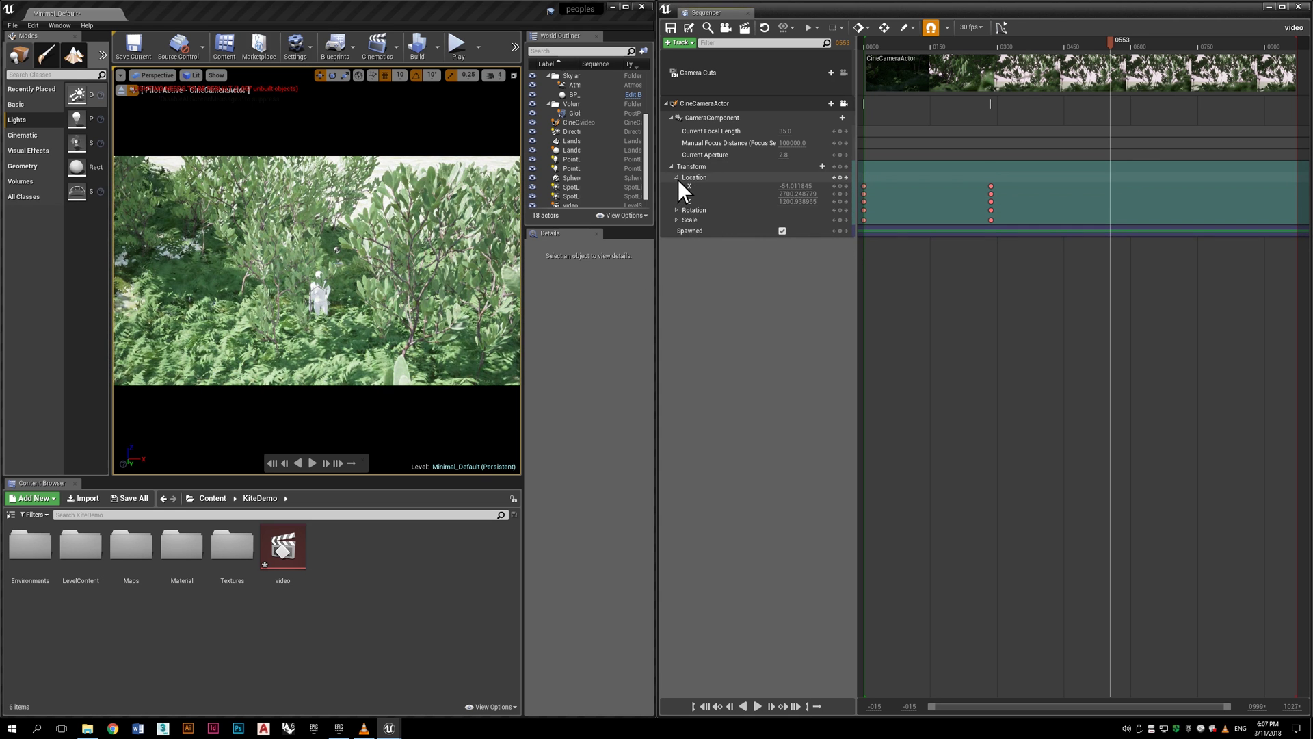
pyautogui.moveTo(791, 186); pyautogui.dragTo(859, 202)
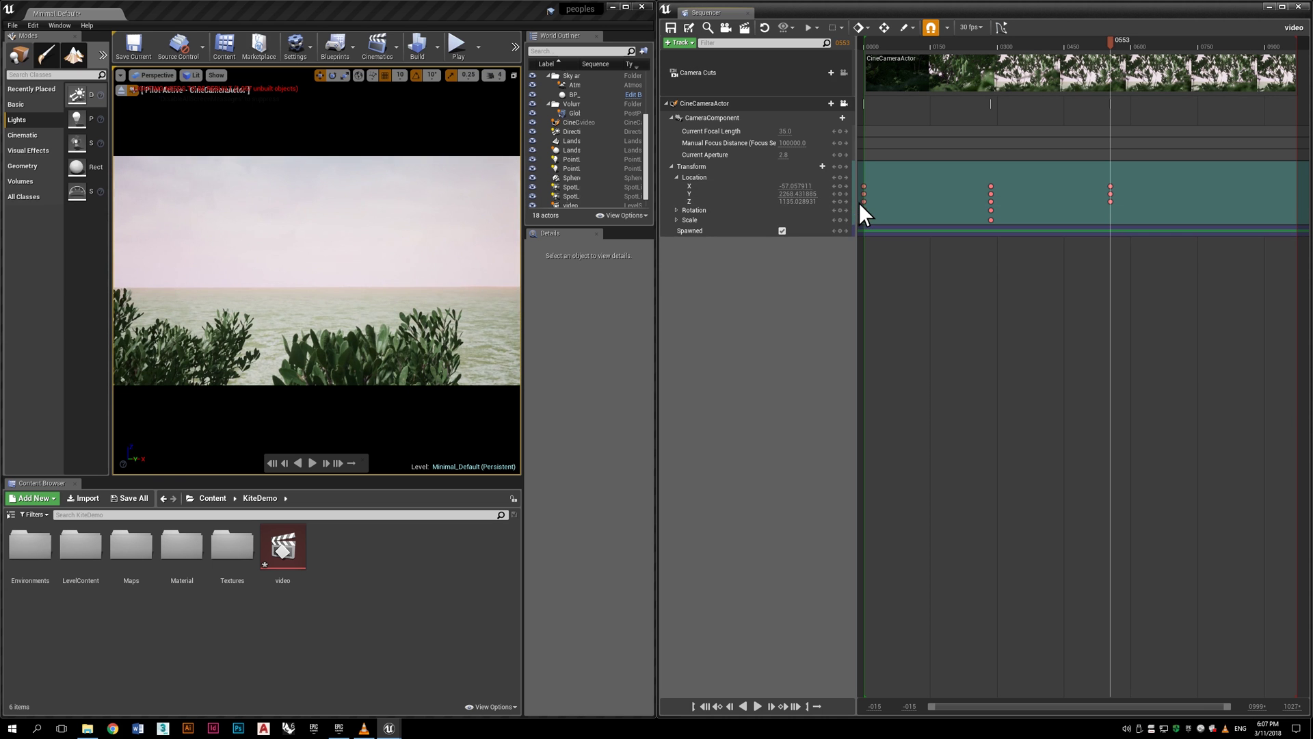
pyautogui.click(676, 211)
pyautogui.moveTo(788, 220); pyautogui.dragTo(832, 218)
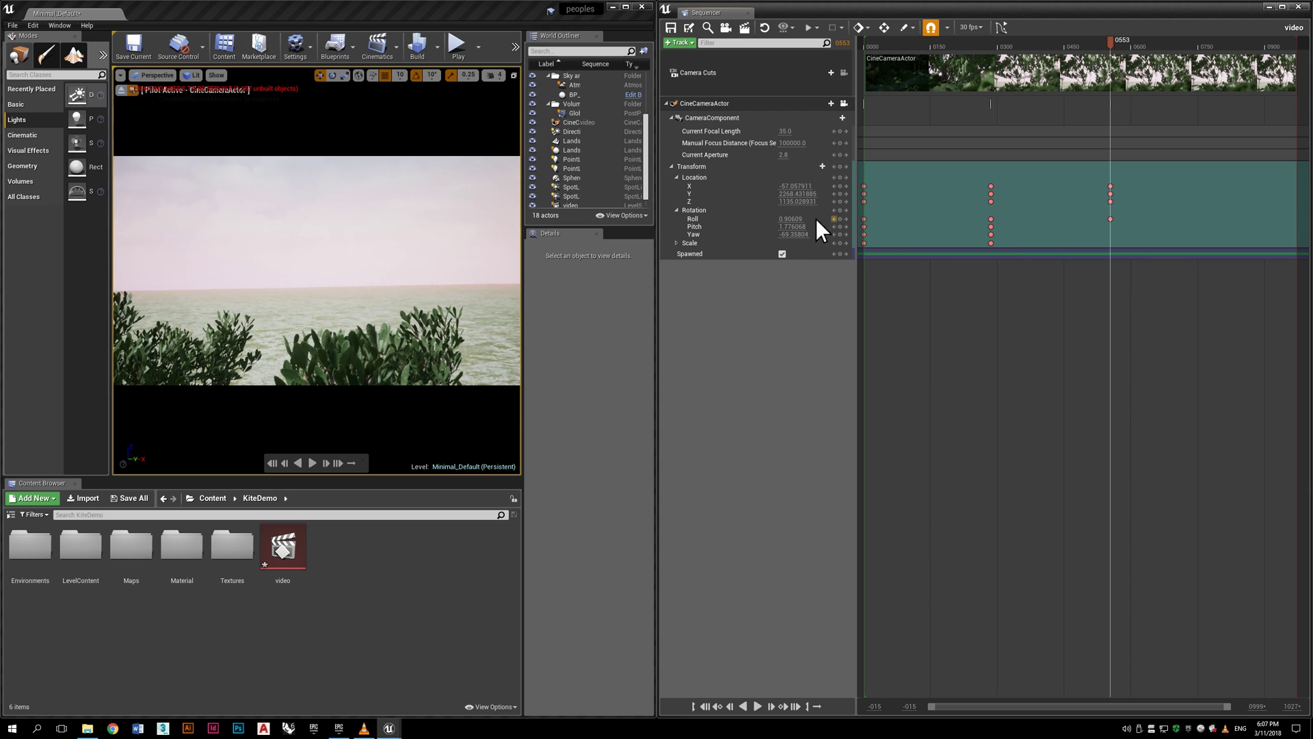
pyautogui.write('0')
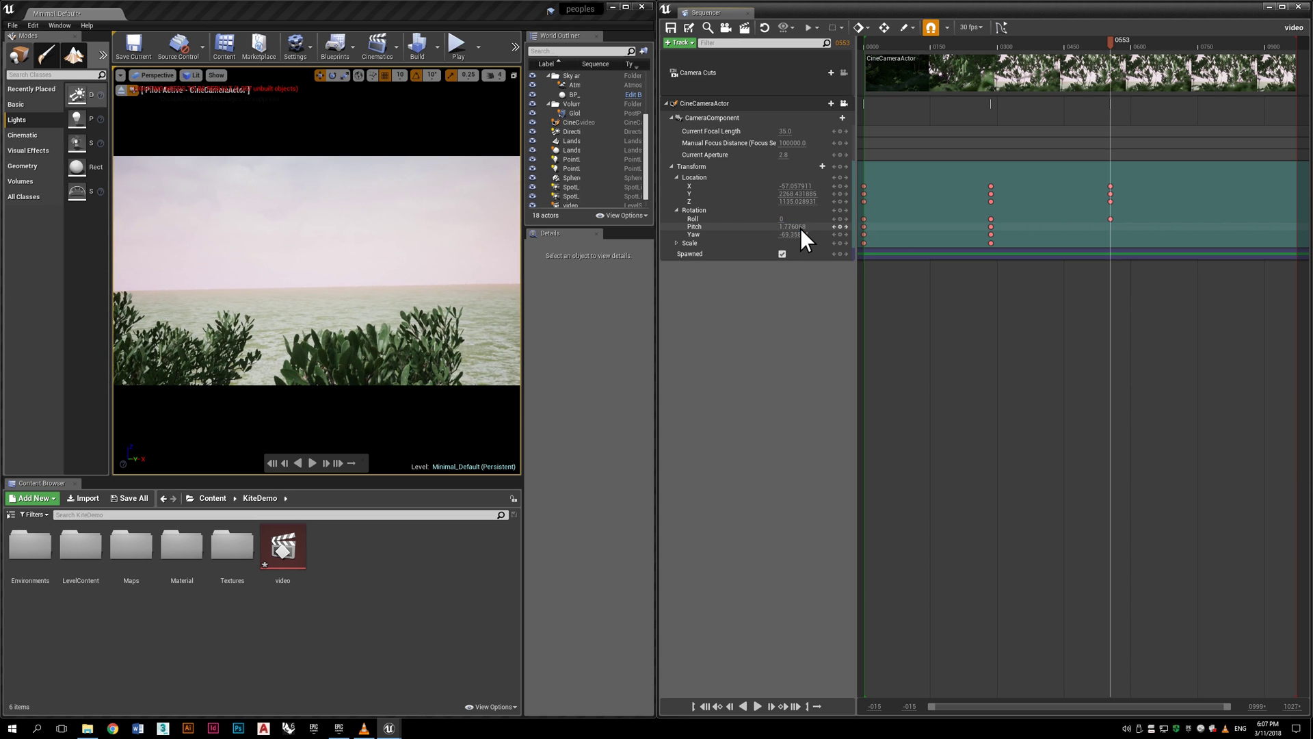
pyautogui.click(793, 228)
pyautogui.click(748, 224)
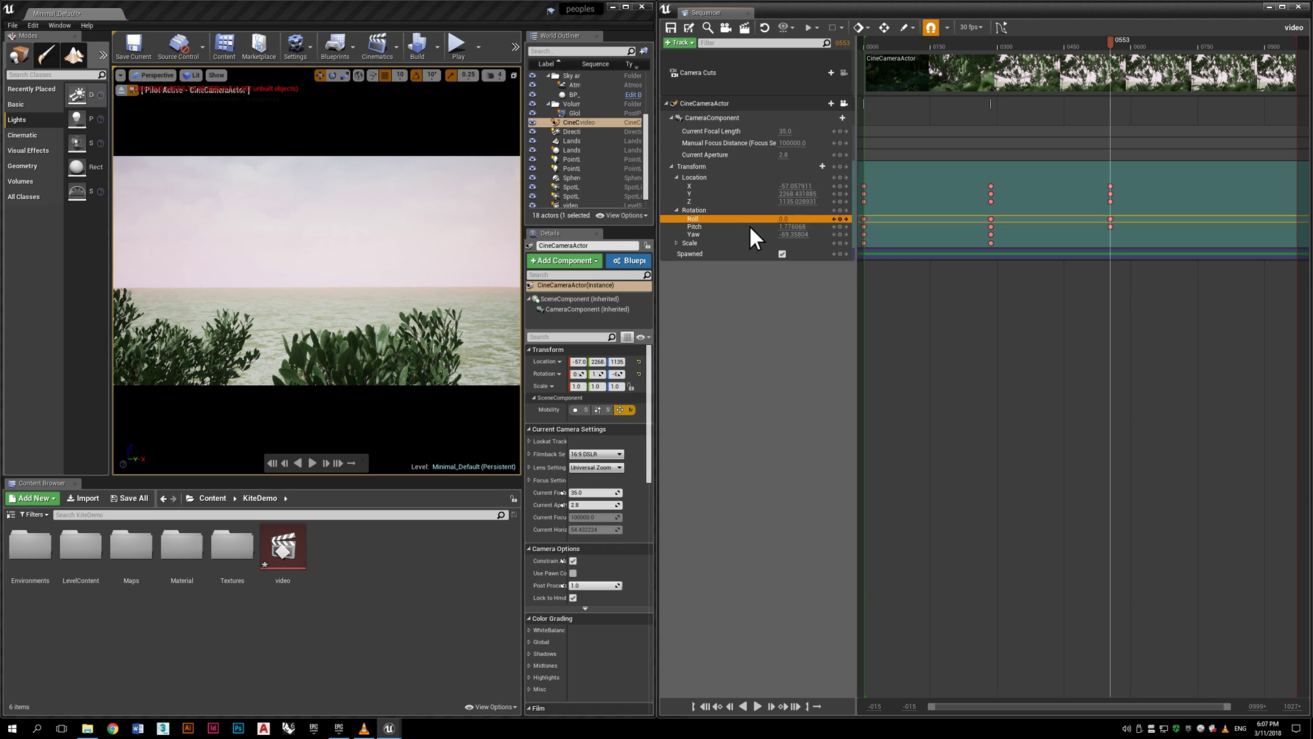
pyautogui.moveTo(797, 227); pyautogui.dragTo(1, 362)
pyautogui.moveTo(124, 335); pyautogui.dragTo(40, 385)
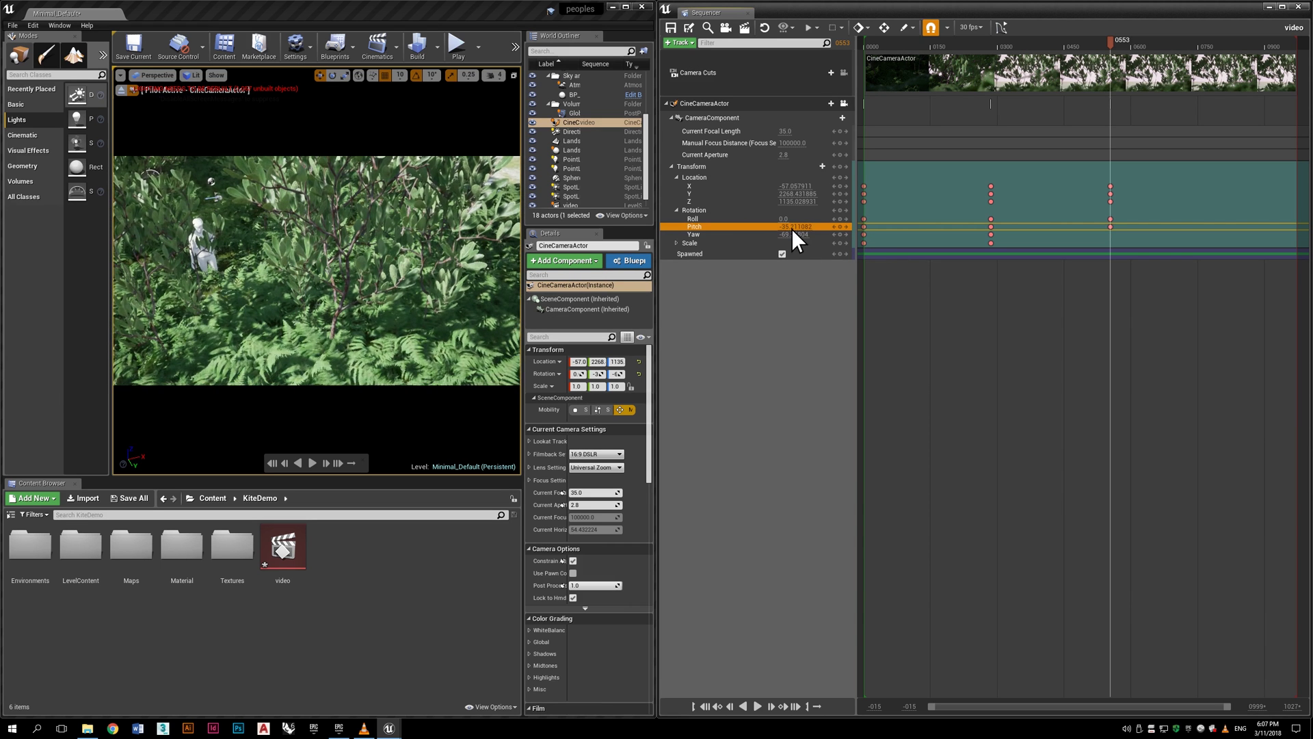
pyautogui.moveTo(793, 236)
pyautogui.mouseDown()
pyautogui.moveTo(854, 237)
pyautogui.moveTo(766, 238)
pyautogui.mouseUp()
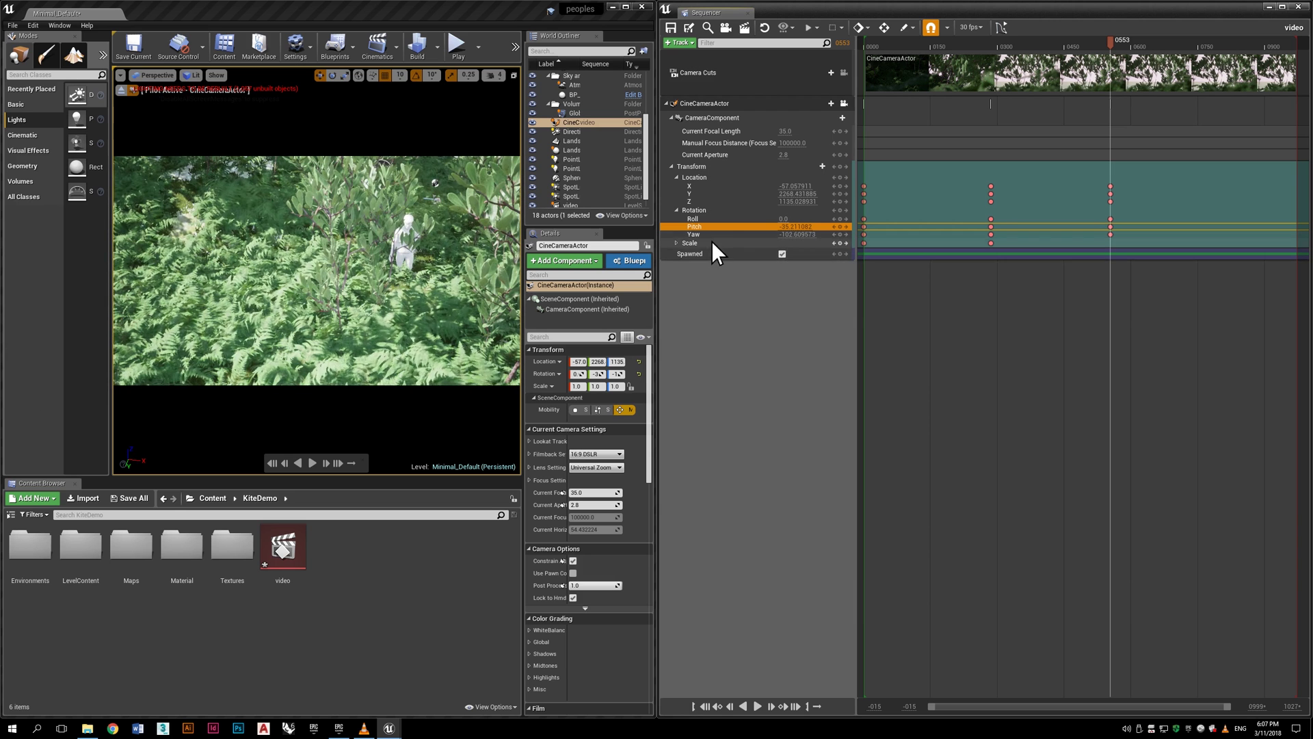
# - Try X and Y scale and camera pan changes, undo them all, and collapse the rotation channels
pyautogui.click(676, 243)
pyautogui.moveTo(786, 254); pyautogui.dragTo(692, 262)
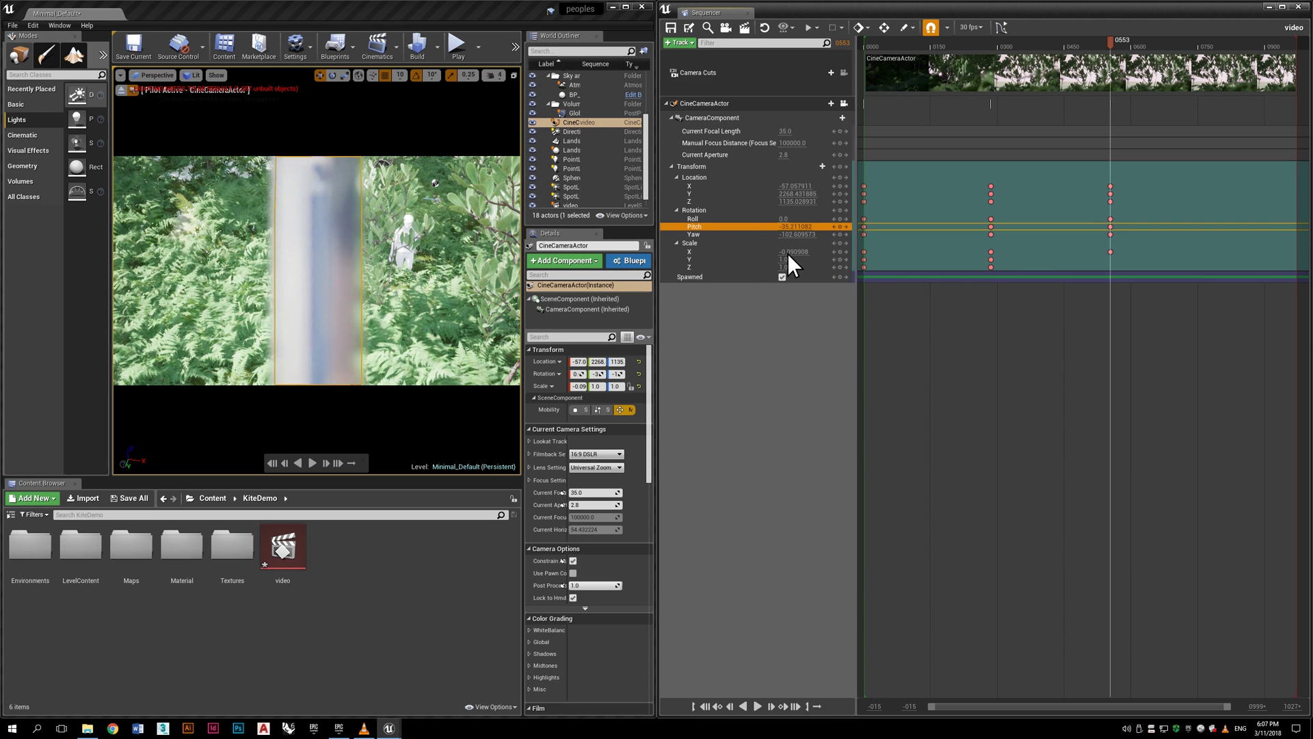
pyautogui.hotkey('ctrl', 'z')
pyautogui.hotkey('ctrl', 'z')
pyautogui.moveTo(782, 261)
pyautogui.mouseDown()
pyautogui.moveTo(855, 260)
pyautogui.moveTo(769, 253)
pyautogui.moveTo(795, 266)
pyautogui.mouseUp()
pyautogui.hotkey('ctrl', 'z')
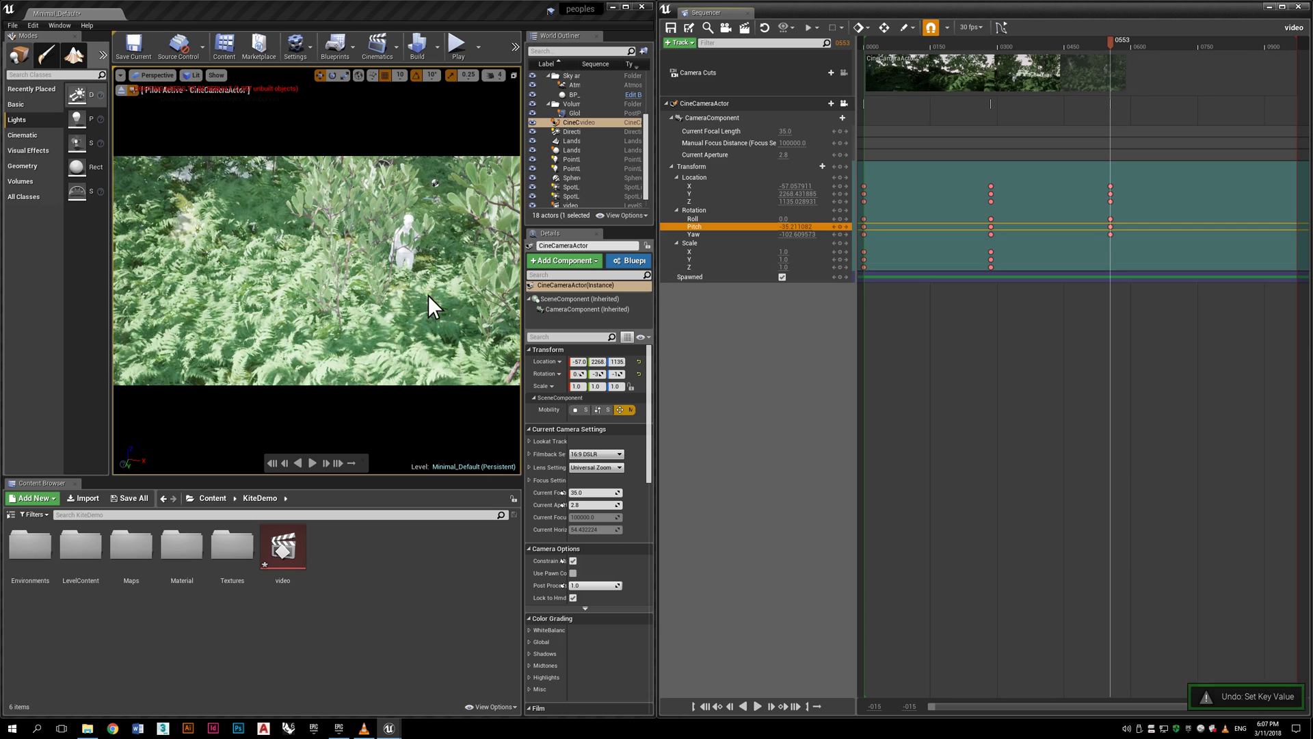
pyautogui.scroll(-9, 412, 278)
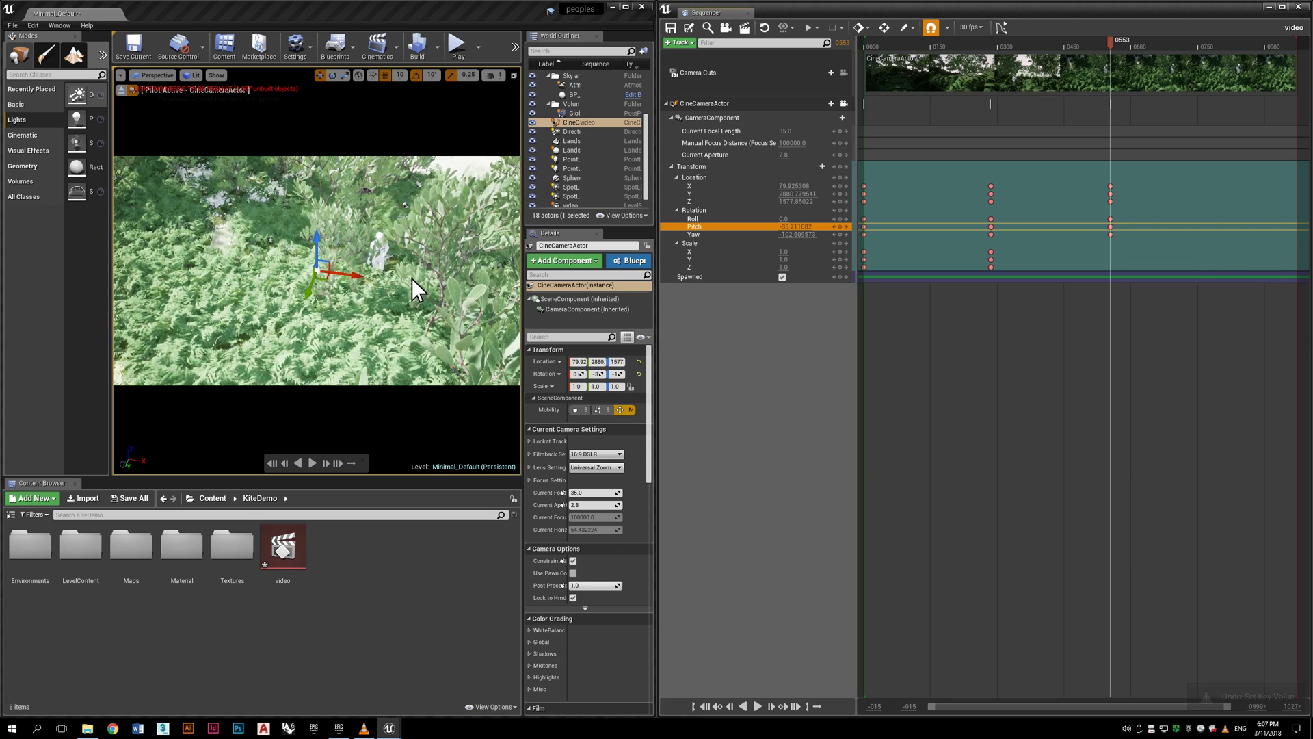
pyautogui.moveTo(411, 278); pyautogui.dragTo(317, 325, button='middle')
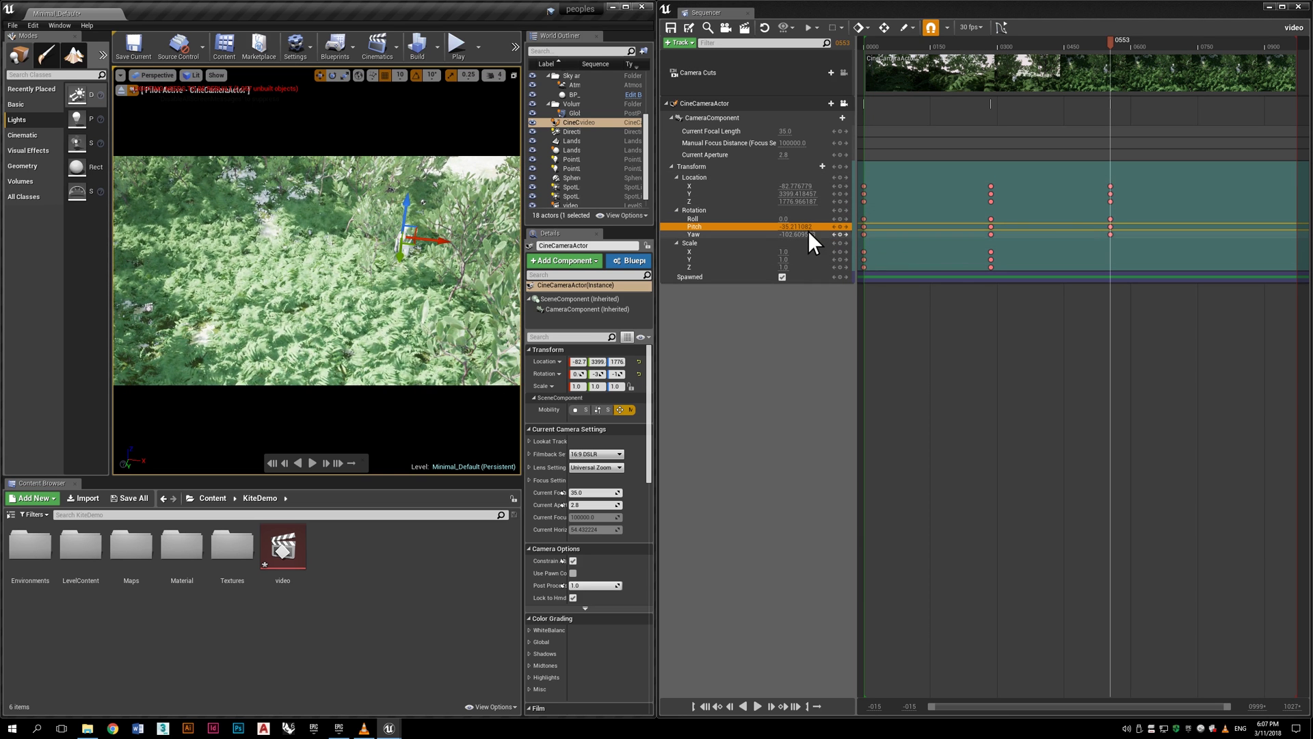
pyautogui.hotkey('ctrl', 'z')
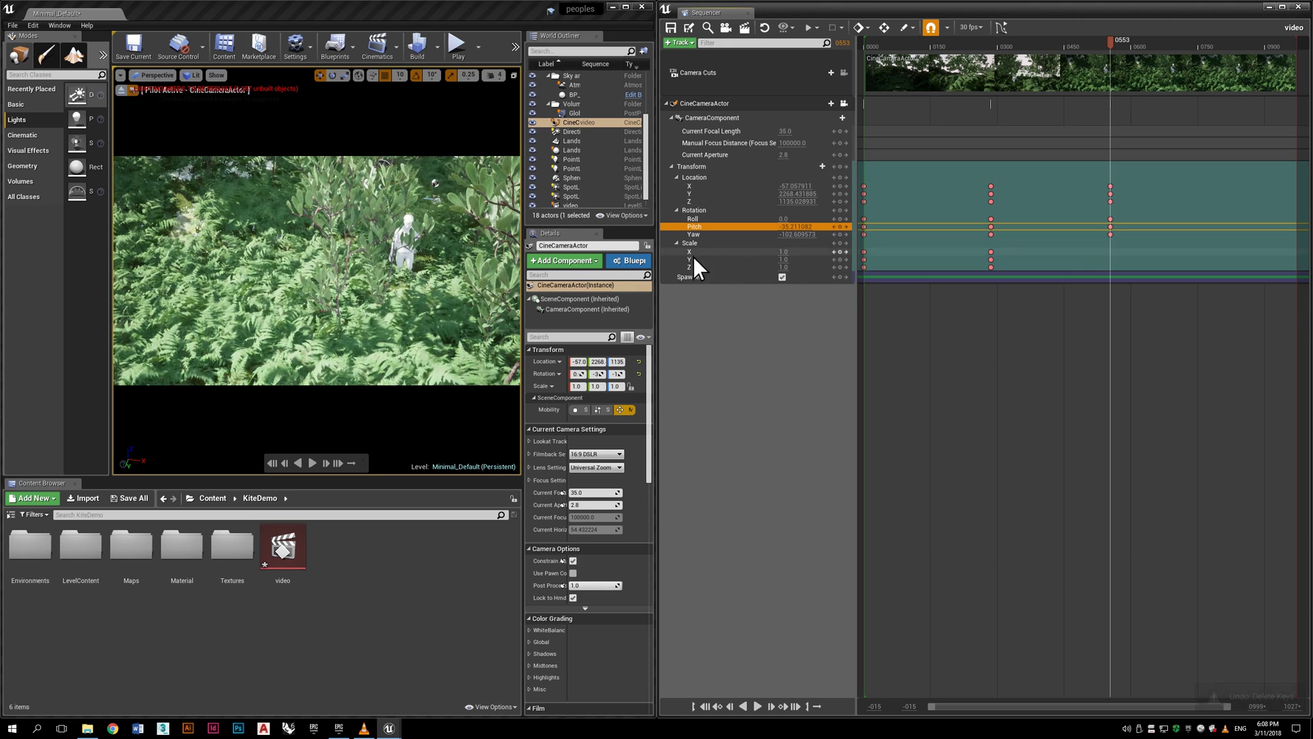
pyautogui.scroll(-2, 387, 293)
pyautogui.scroll(-5, 386, 294)
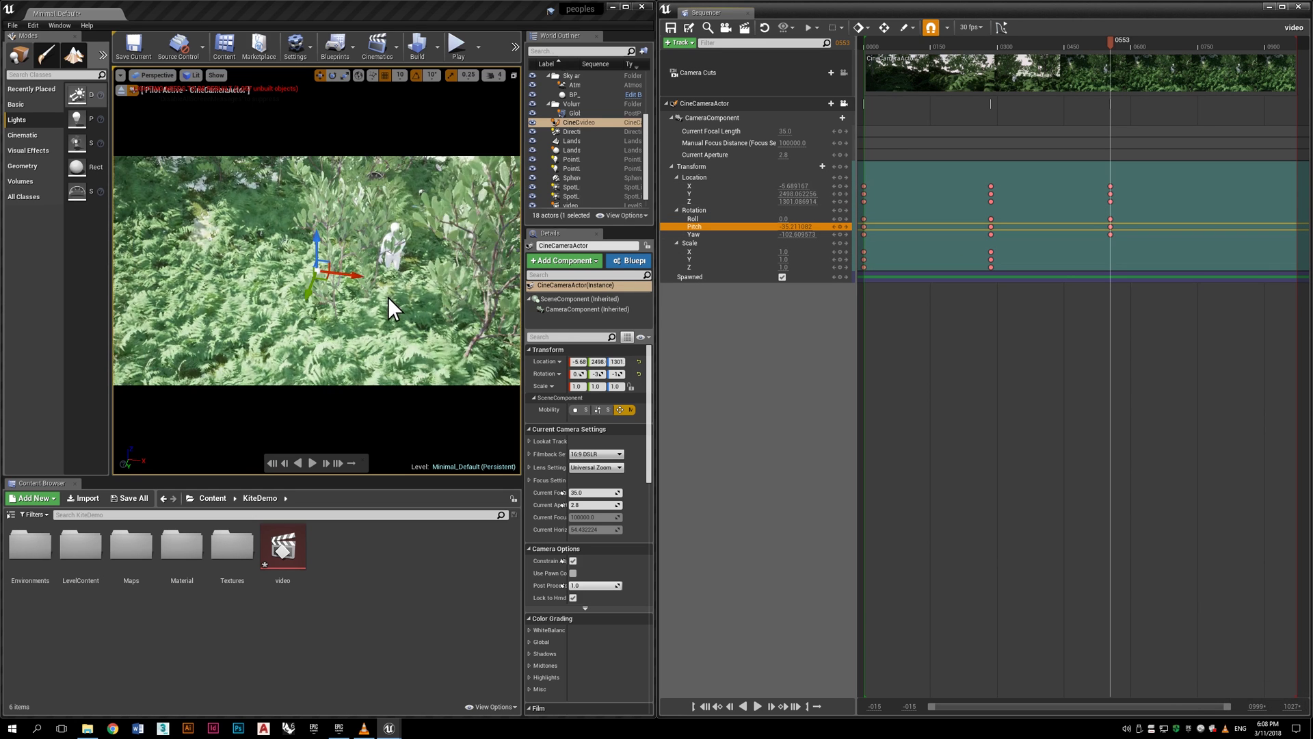
pyautogui.click(676, 210)
# - Key the camera's scale at frame 0553, then play the move back from around frame 0460
pyautogui.click(675, 177)
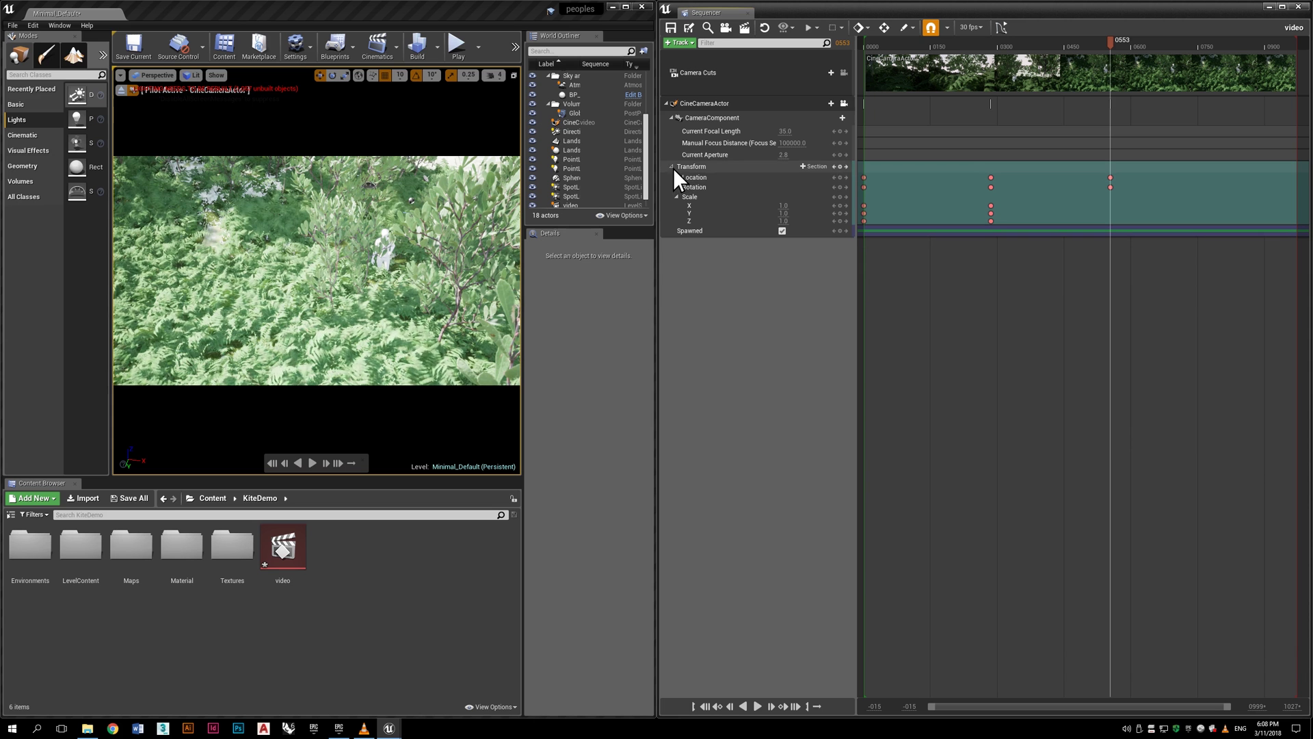
pyautogui.click(840, 166)
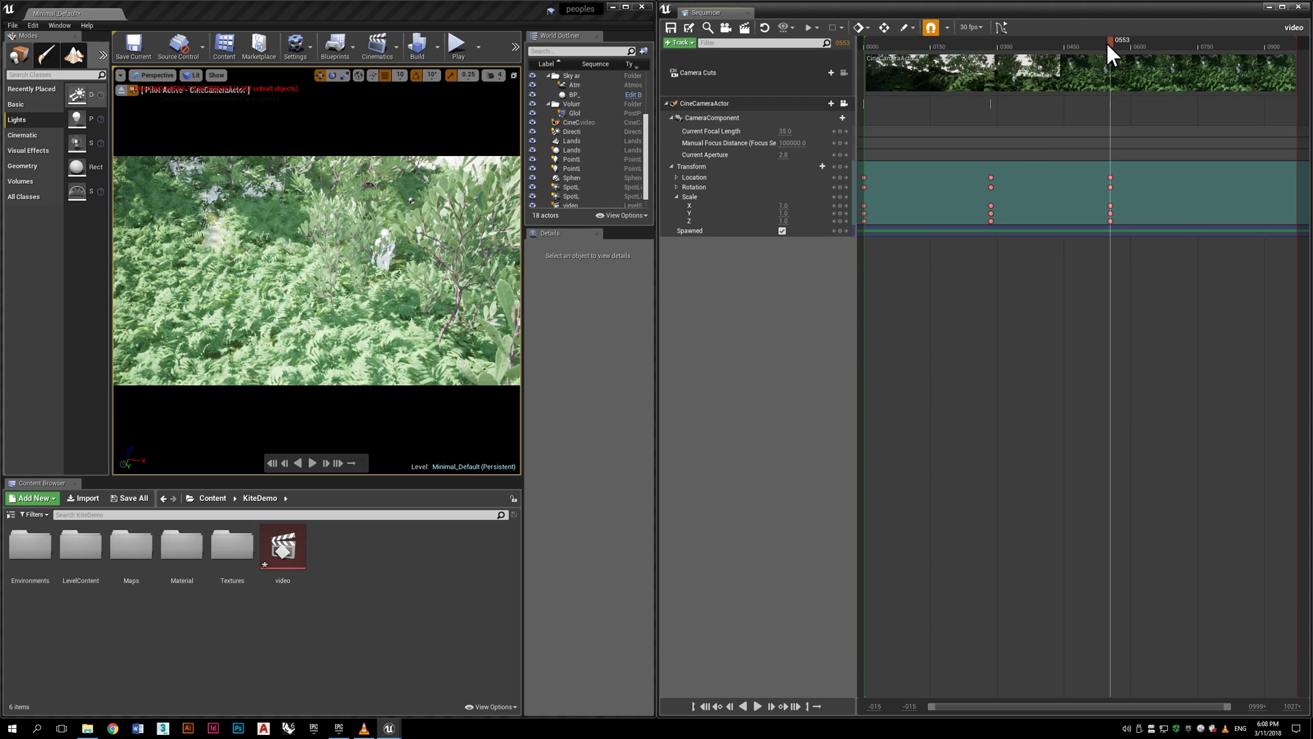
pyautogui.moveTo(1110, 44); pyautogui.dragTo(861, 78)
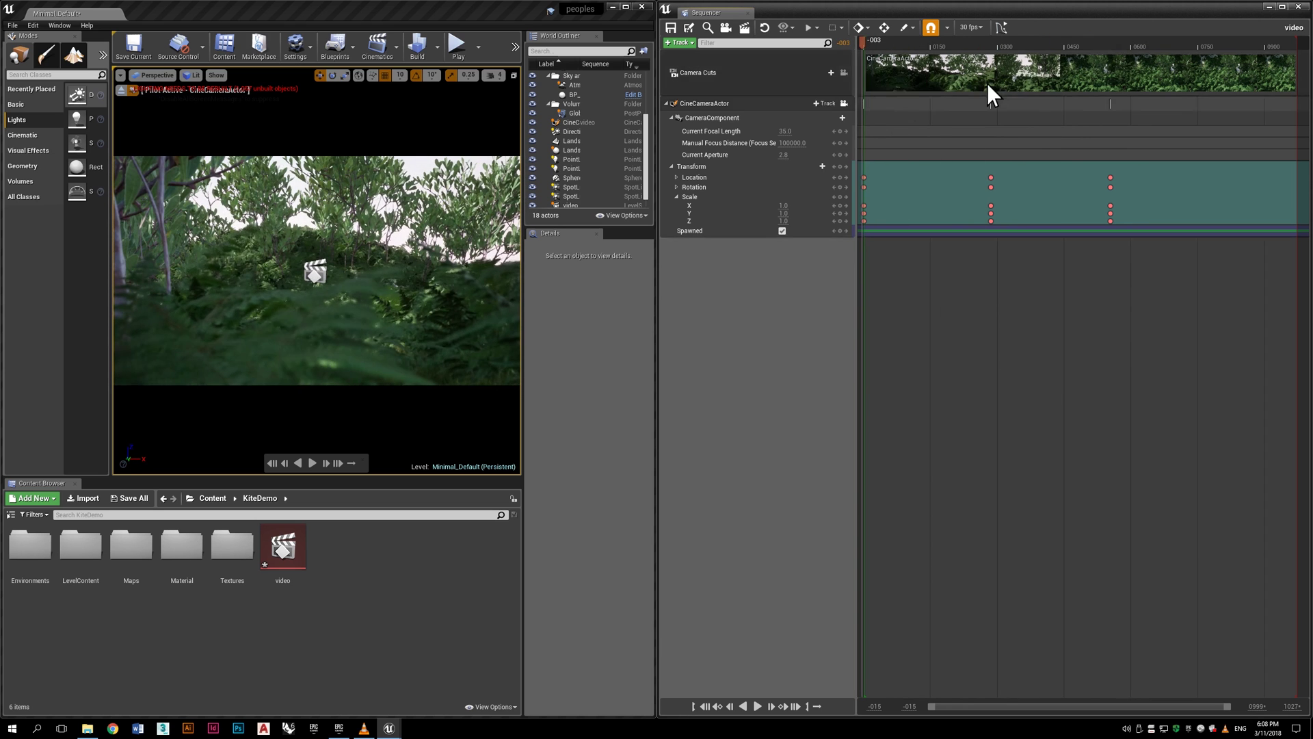
pyautogui.click(1112, 46)
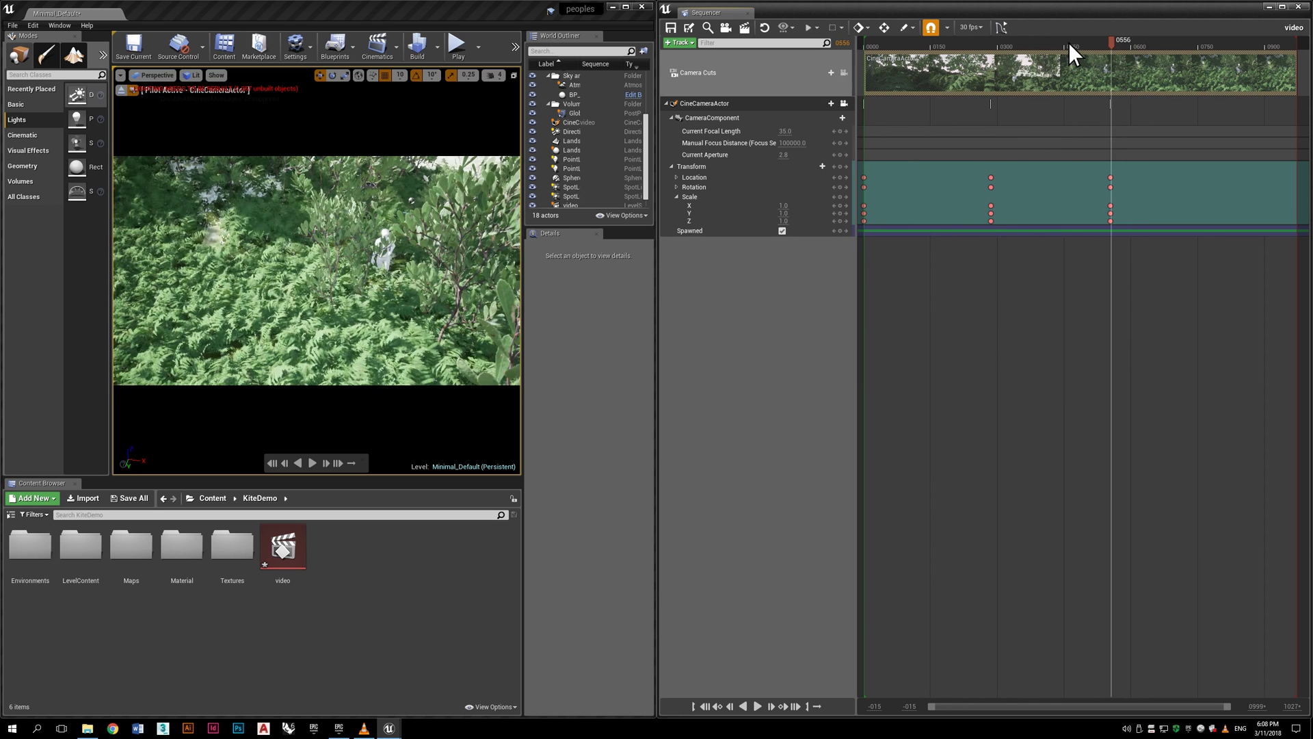
pyautogui.click(1068, 42)
pyautogui.press('space')
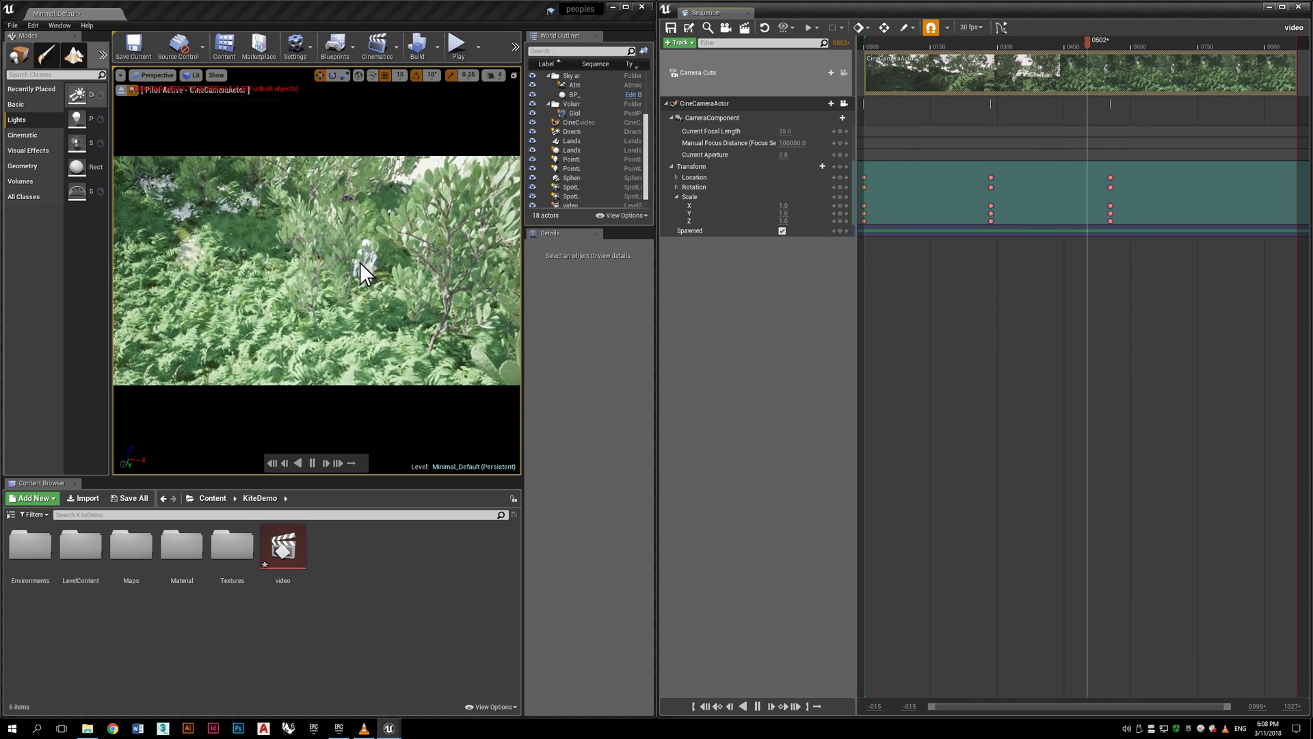
pyautogui.press('space')
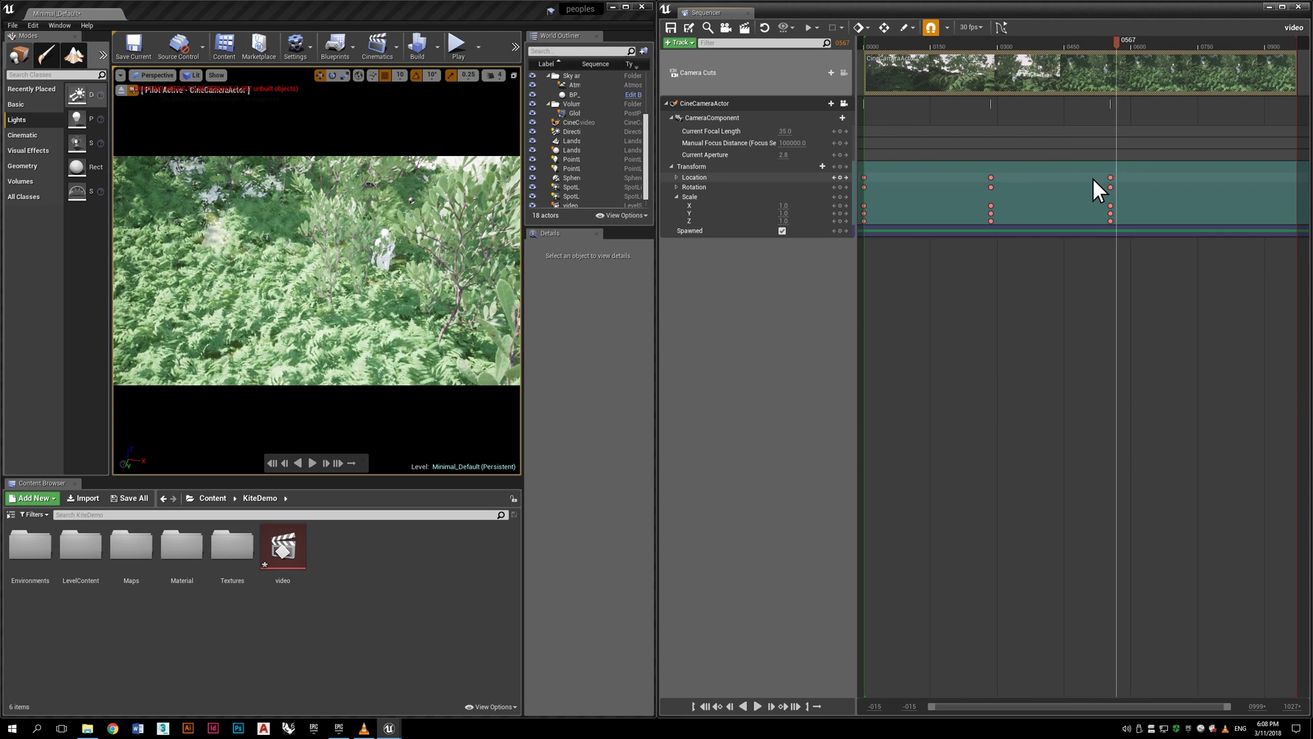
# - Add the selected Walk_In_Circle_Anim figure to the sequence as an actor track and check its Transform track
pyautogui.click(677, 44)
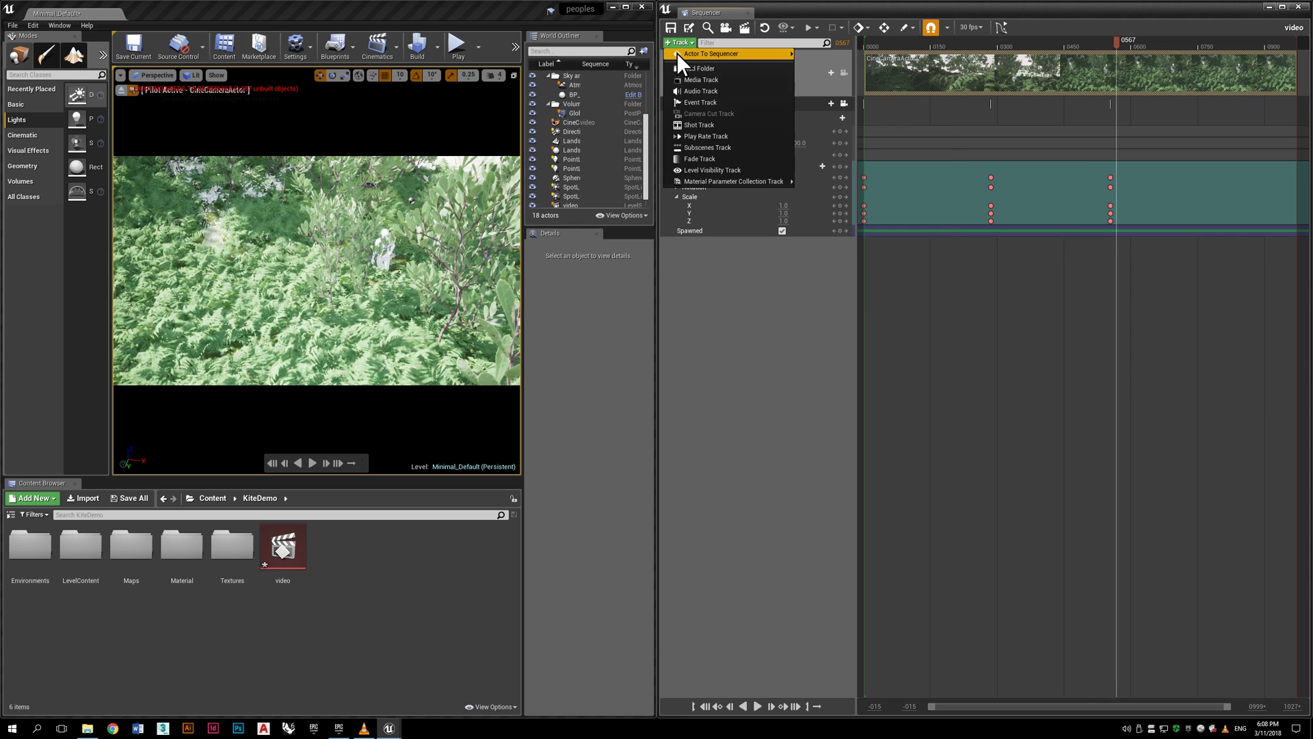
pyautogui.moveTo(676, 54)
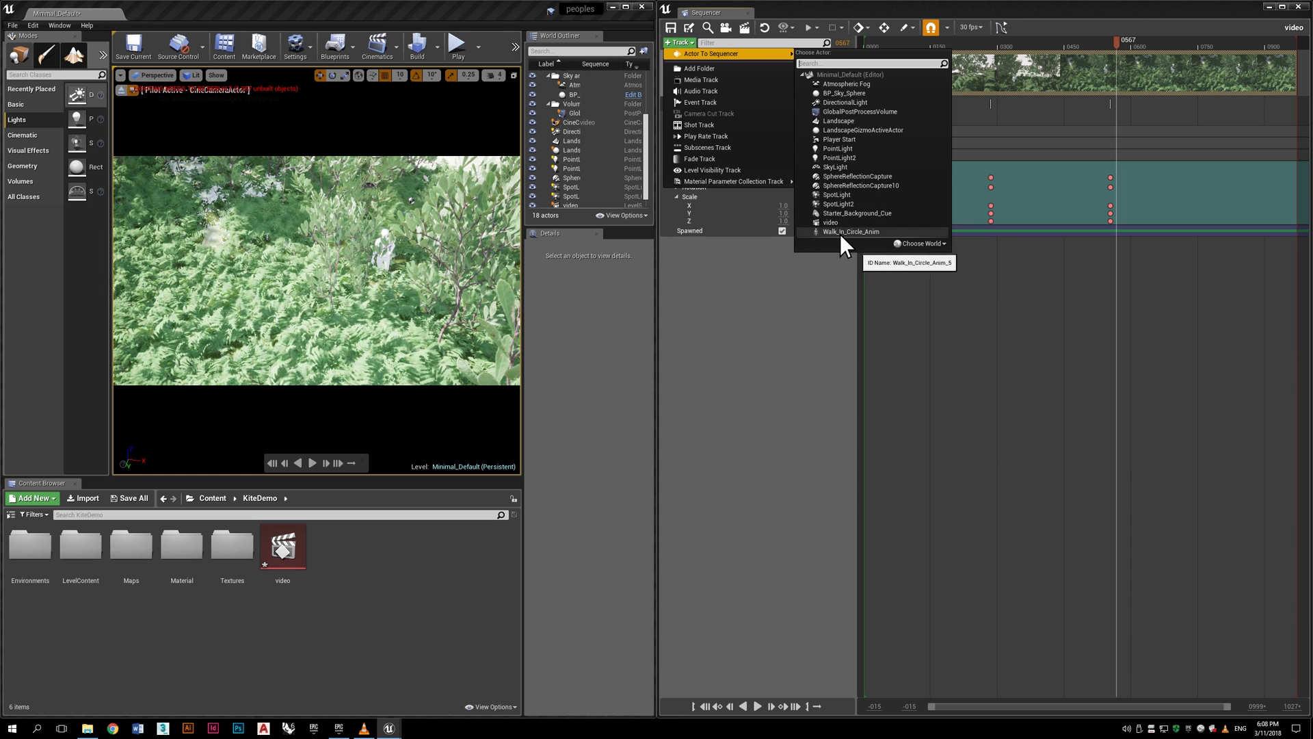
pyautogui.click(766, 334)
pyautogui.click(383, 250)
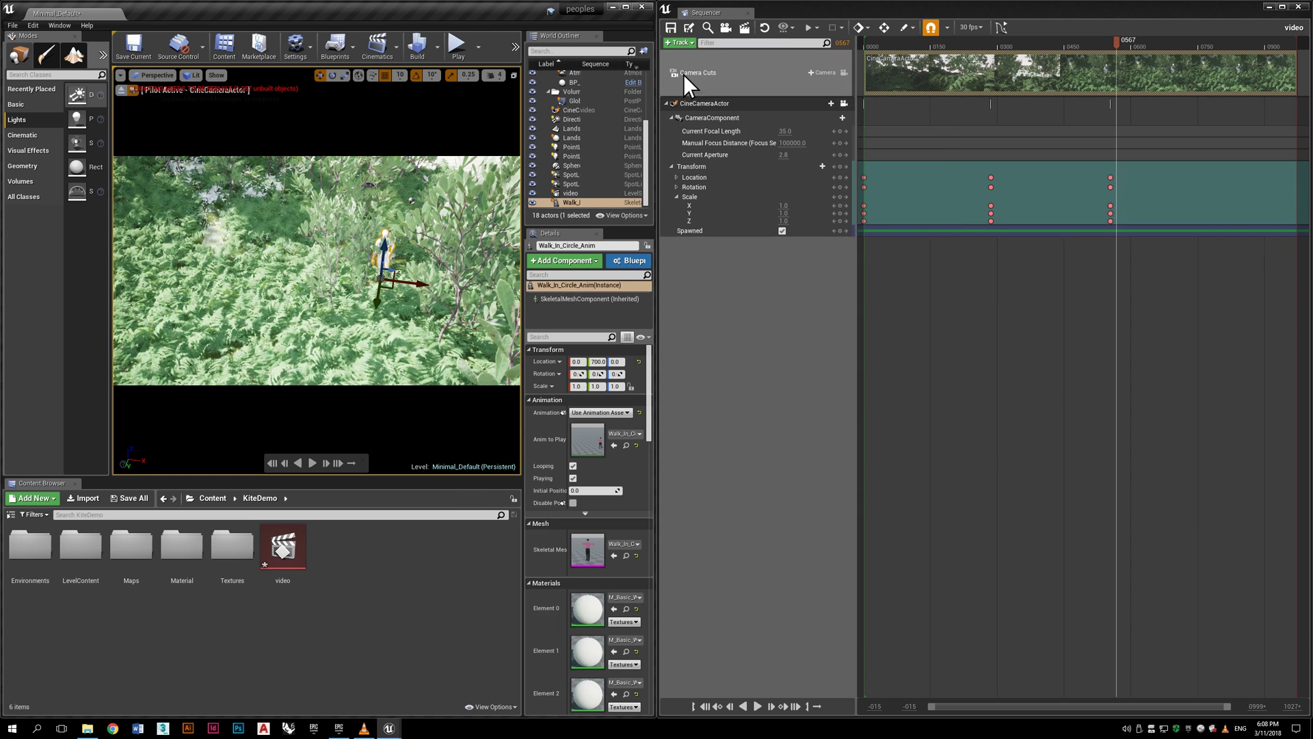
pyautogui.click(677, 43)
pyautogui.moveTo(681, 58)
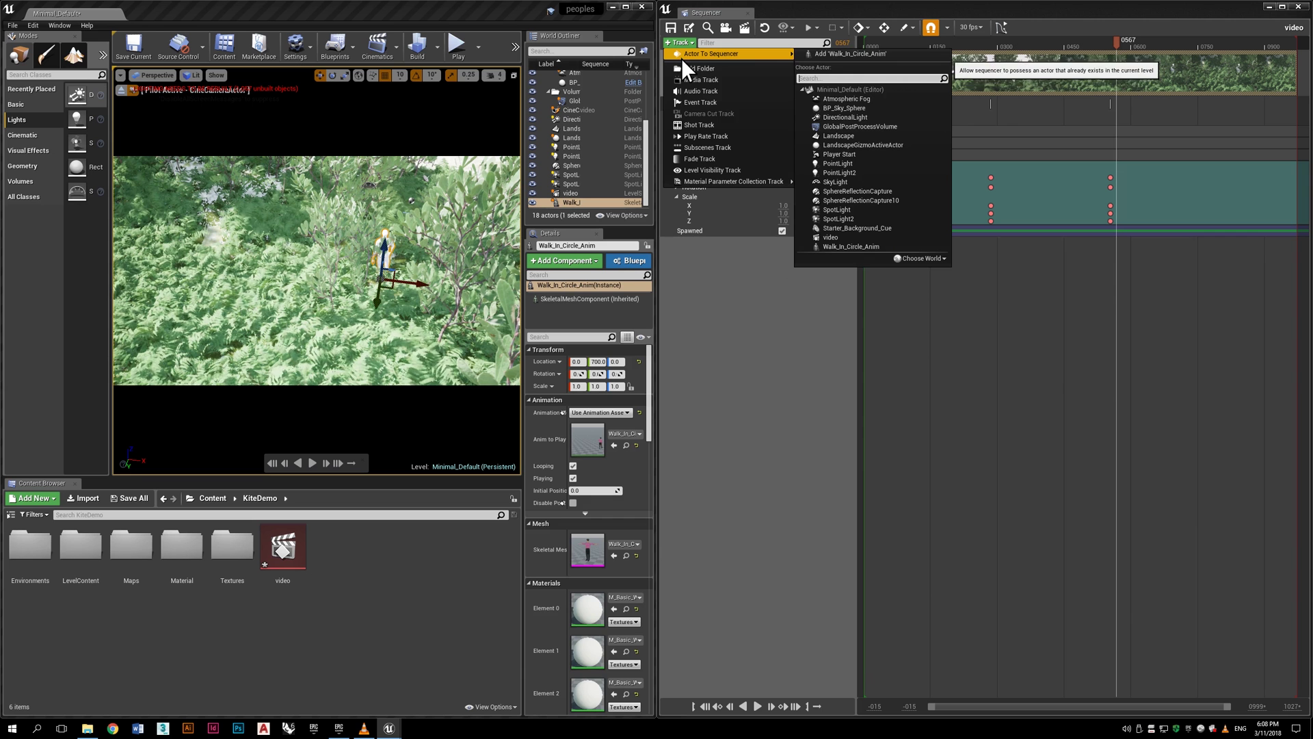
pyautogui.click(845, 54)
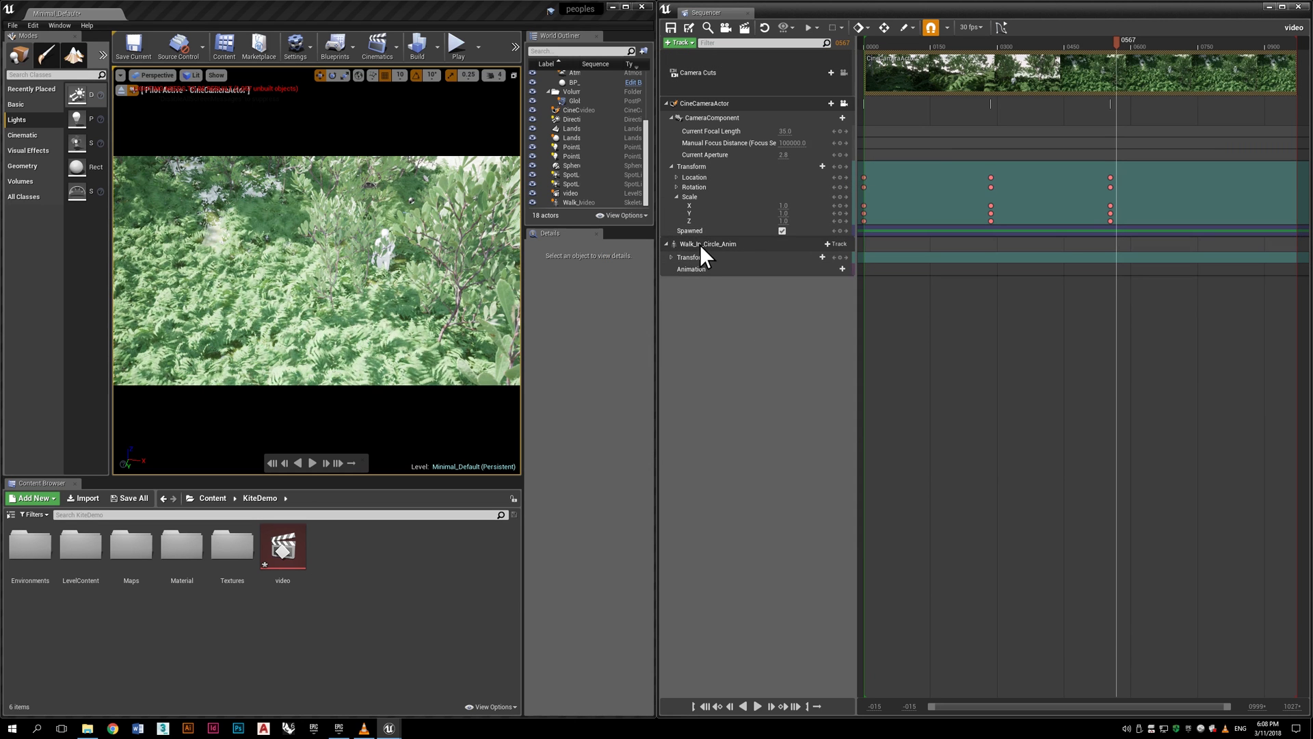
pyautogui.click(671, 258)
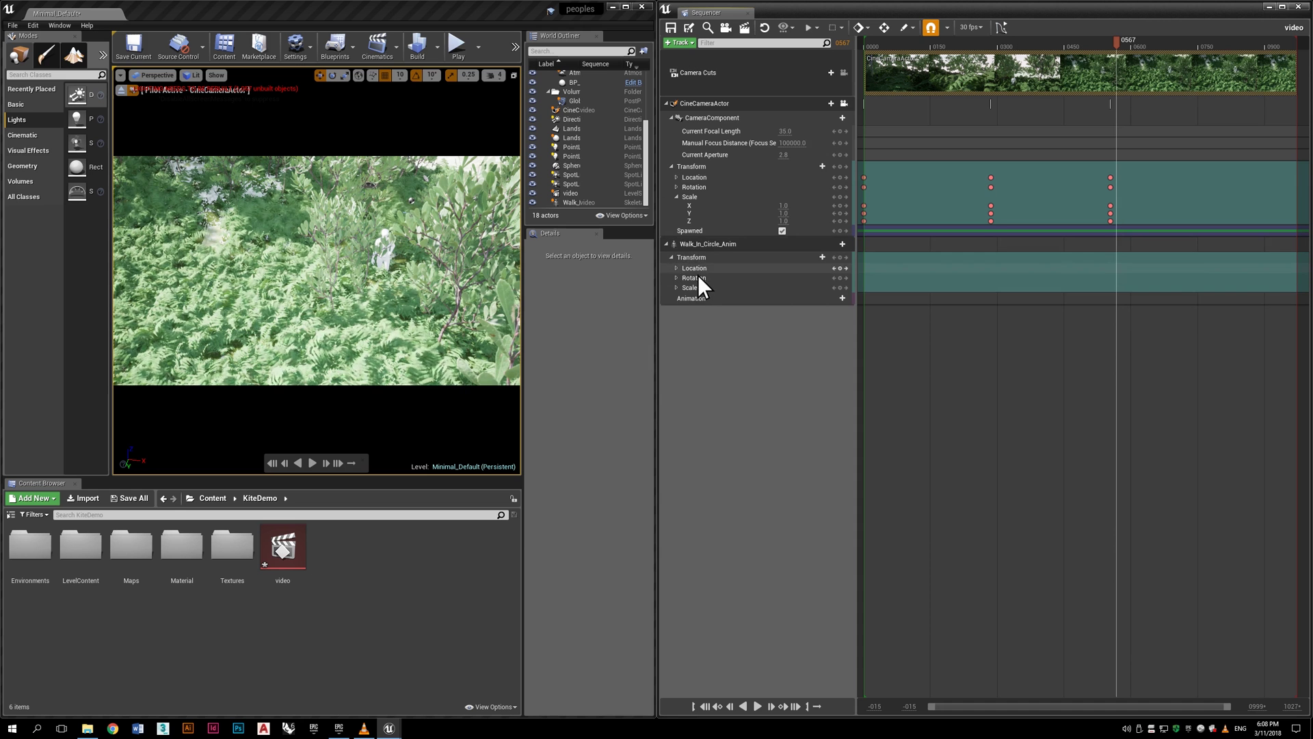
pyautogui.click(672, 258)
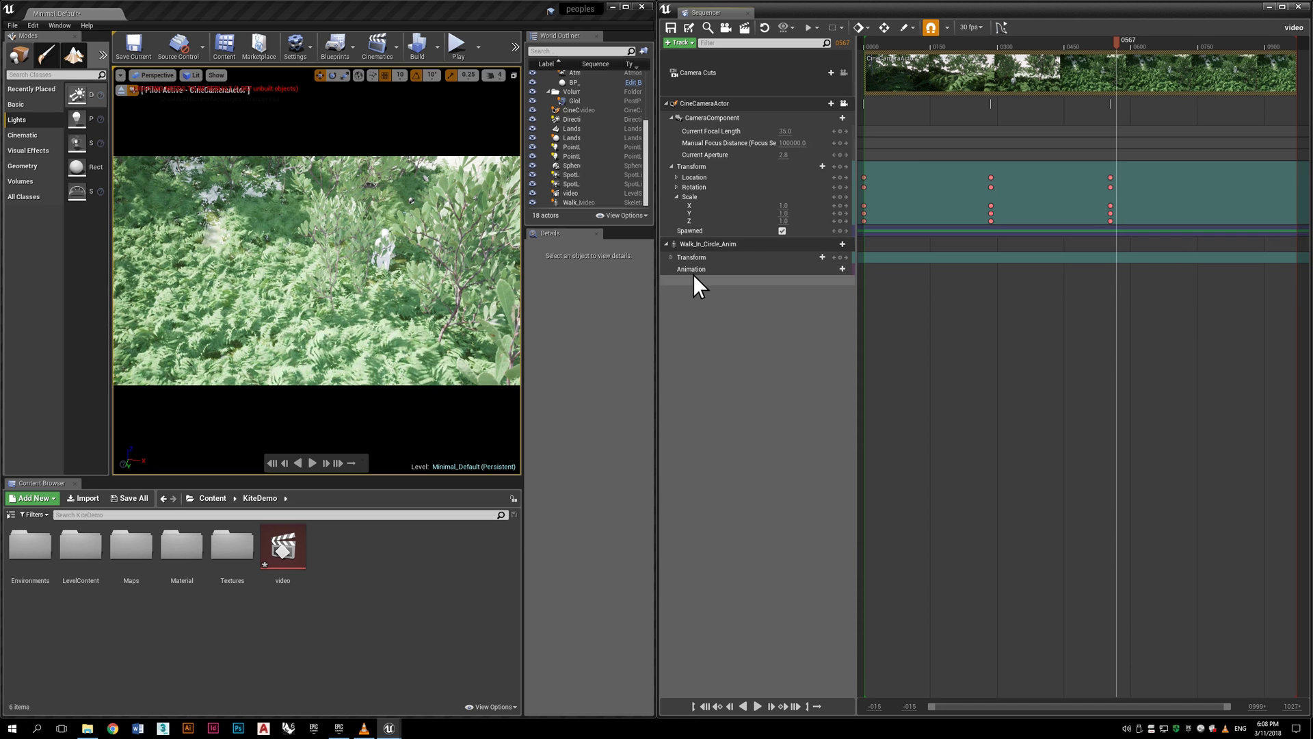
# - Assign the Walk_In_Circle_Anim walk cycle to the figure's Animation track and move it earlier
pyautogui.click(829, 271)
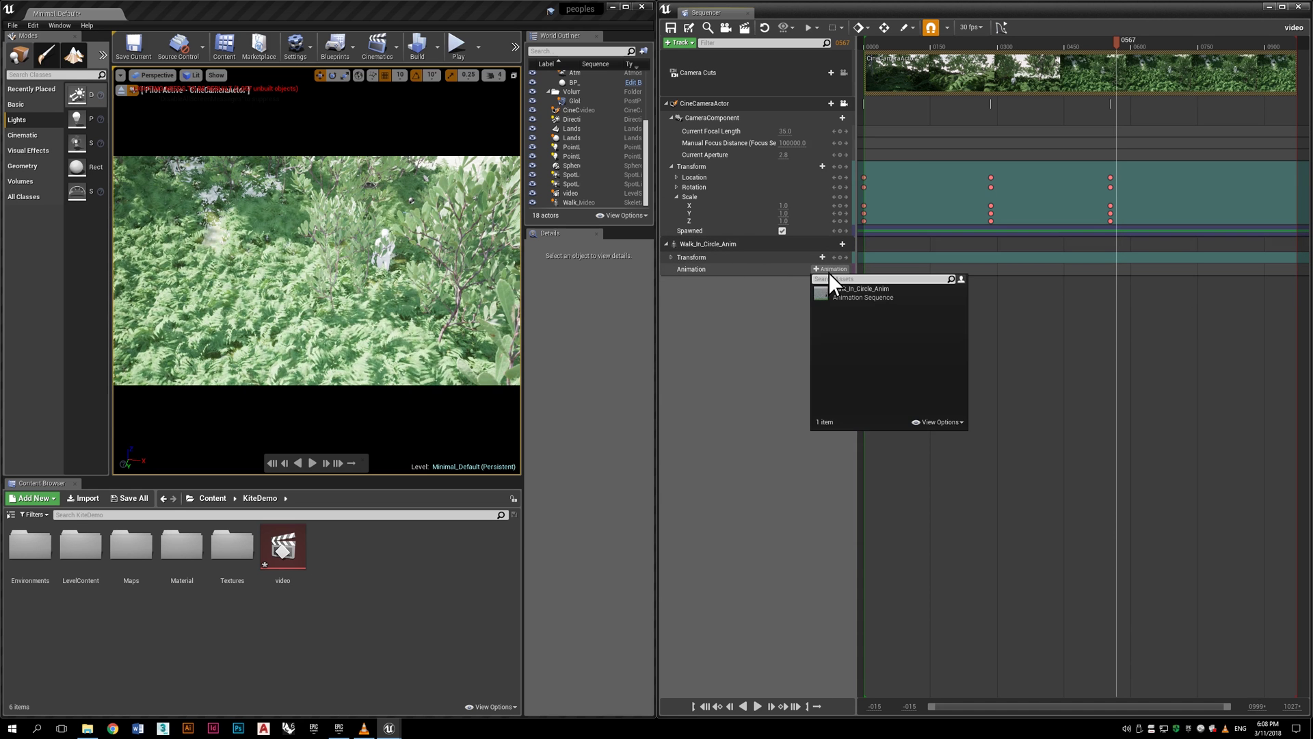
pyautogui.click(873, 297)
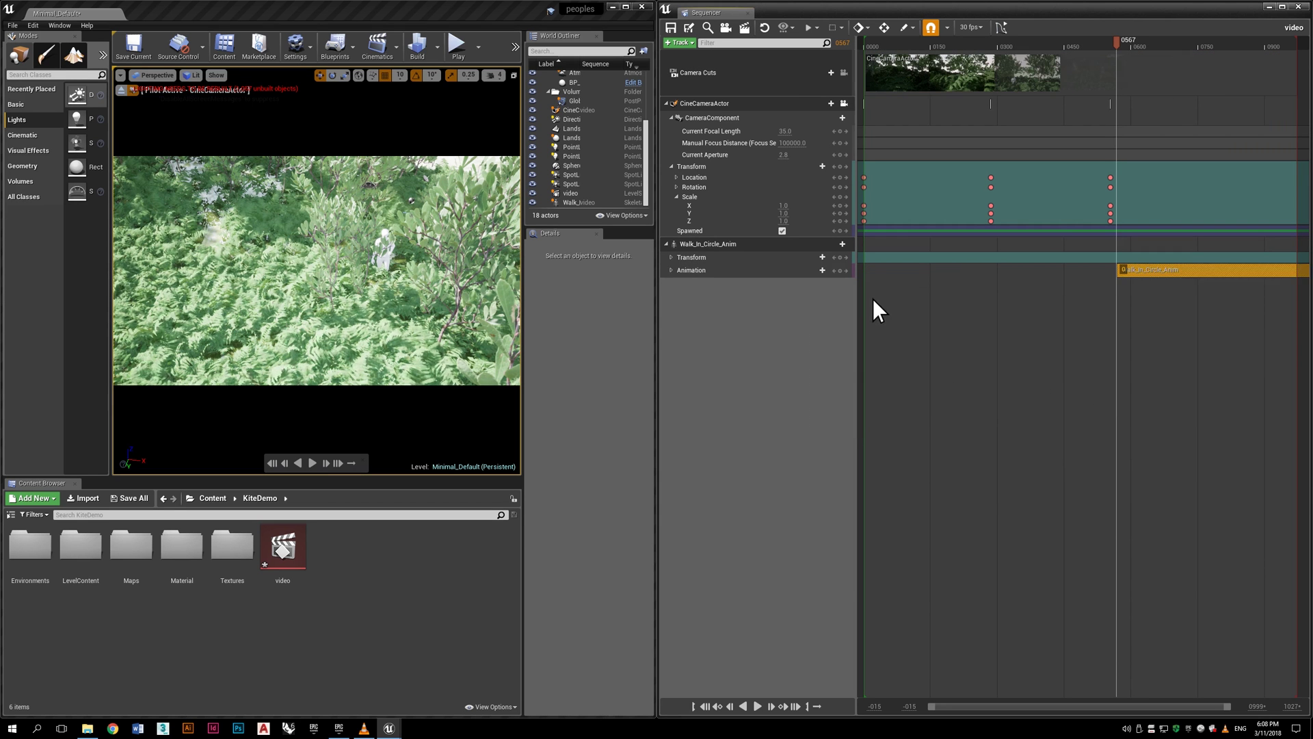
pyautogui.moveTo(1168, 278); pyautogui.dragTo(1003, 282)
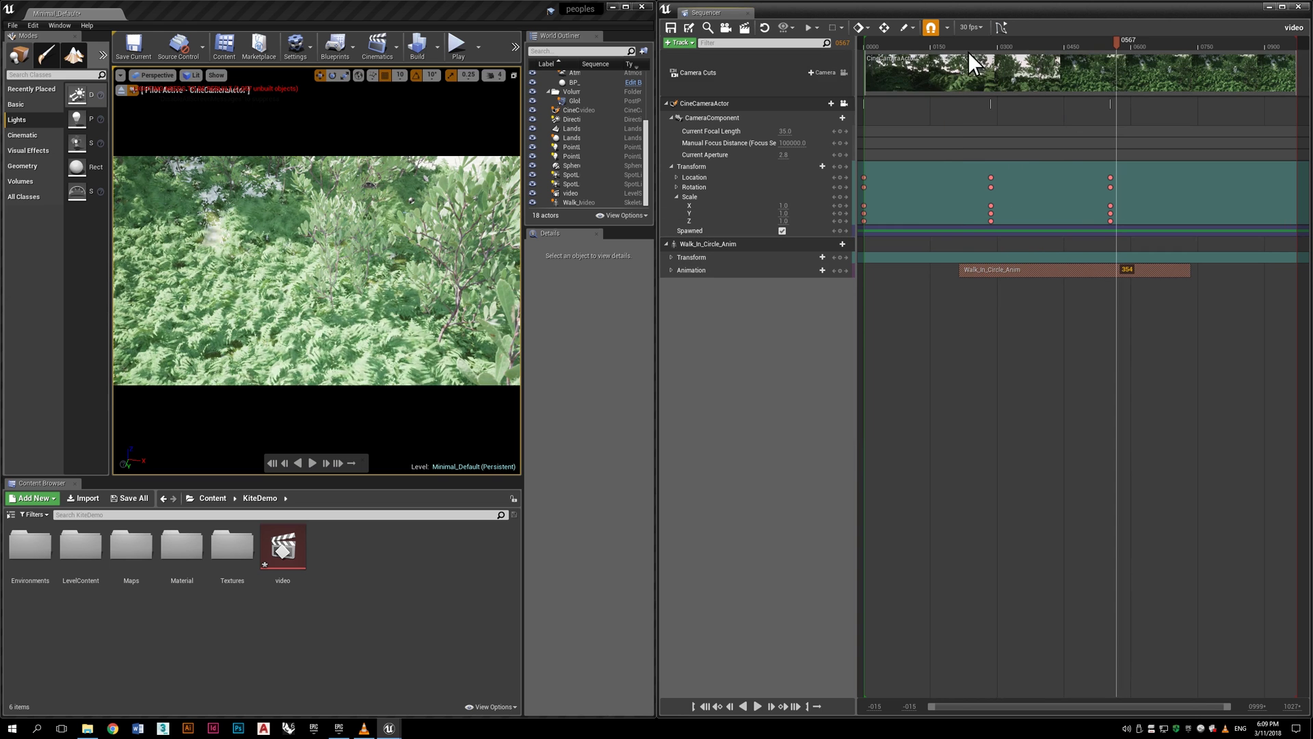
# - Preview nearby frames and line the walk section up with frame 0165
pyautogui.click(940, 45)
pyautogui.moveTo(940, 45)
pyautogui.mouseDown()
pyautogui.moveTo(915, 47)
pyautogui.moveTo(981, 53)
pyautogui.moveTo(884, 61)
pyautogui.moveTo(935, 66)
pyautogui.mouseUp()
pyautogui.click(942, 47)
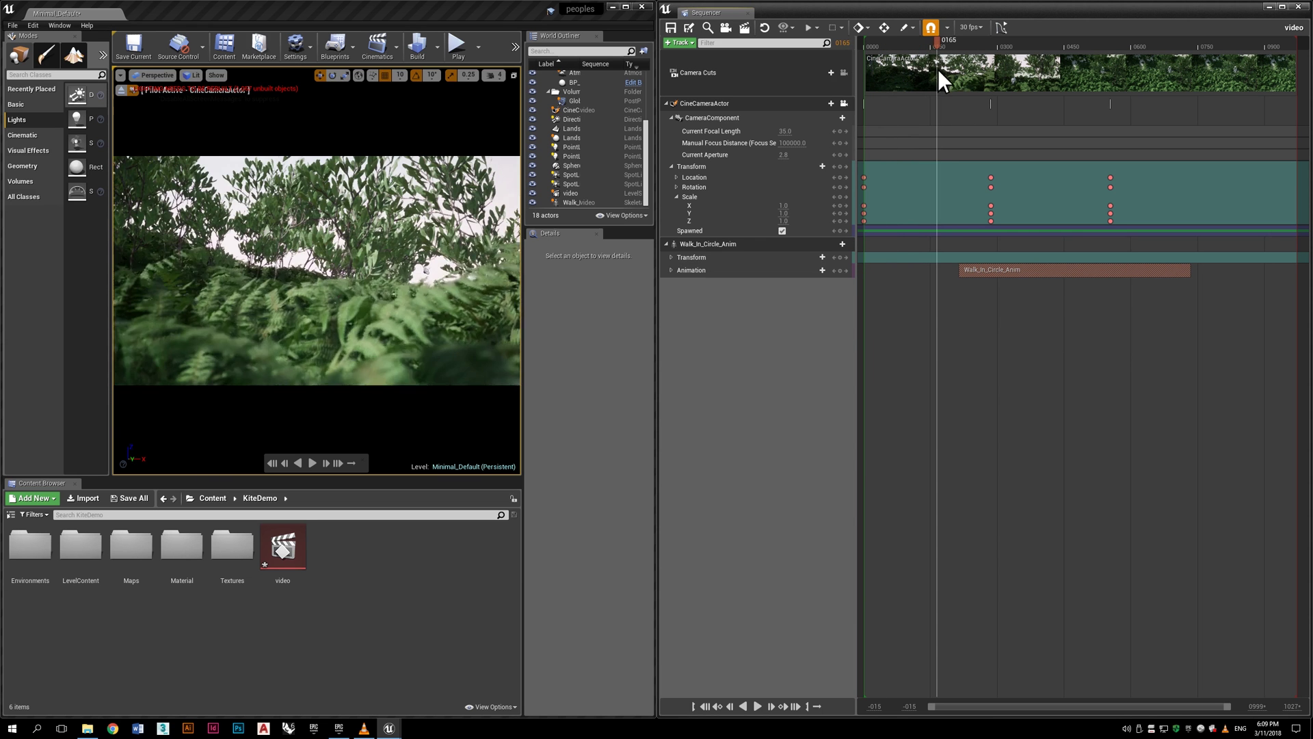
pyautogui.moveTo(997, 273); pyautogui.dragTo(984, 273)
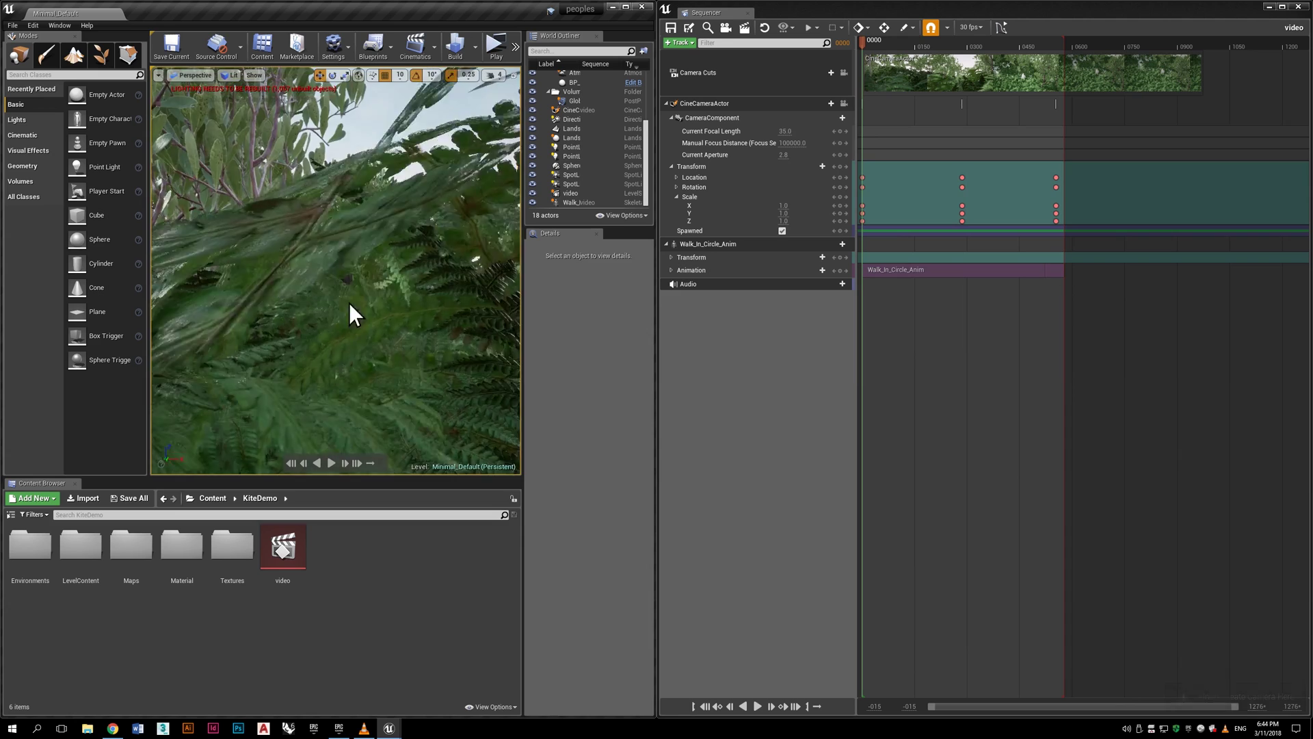
pyautogui.moveTo(349, 303)
pyautogui.mouseDown(button='right')
pyautogui.moveTo(347, 217)
pyautogui.moveTo(345, 403)
pyautogui.moveTo(381, 327)
pyautogui.moveTo(425, 342)
pyautogui.moveTo(391, 317)
pyautogui.moveTo(397, 217)
pyautogui.moveTo(387, 235)
pyautogui.moveTo(432, 258)
pyautogui.moveTo(270, 1)
pyautogui.moveTo(402, 348)
pyautogui.moveTo(501, 218)
pyautogui.moveTo(281, 274)
pyautogui.moveTo(386, 257)
pyautogui.moveTo(329, 292)
pyautogui.mouseUp(button='right')
# - Undo the accidental selection and fly the viewport in close to the white walking figure
pyautogui.hotkey('ctrl', 'z')
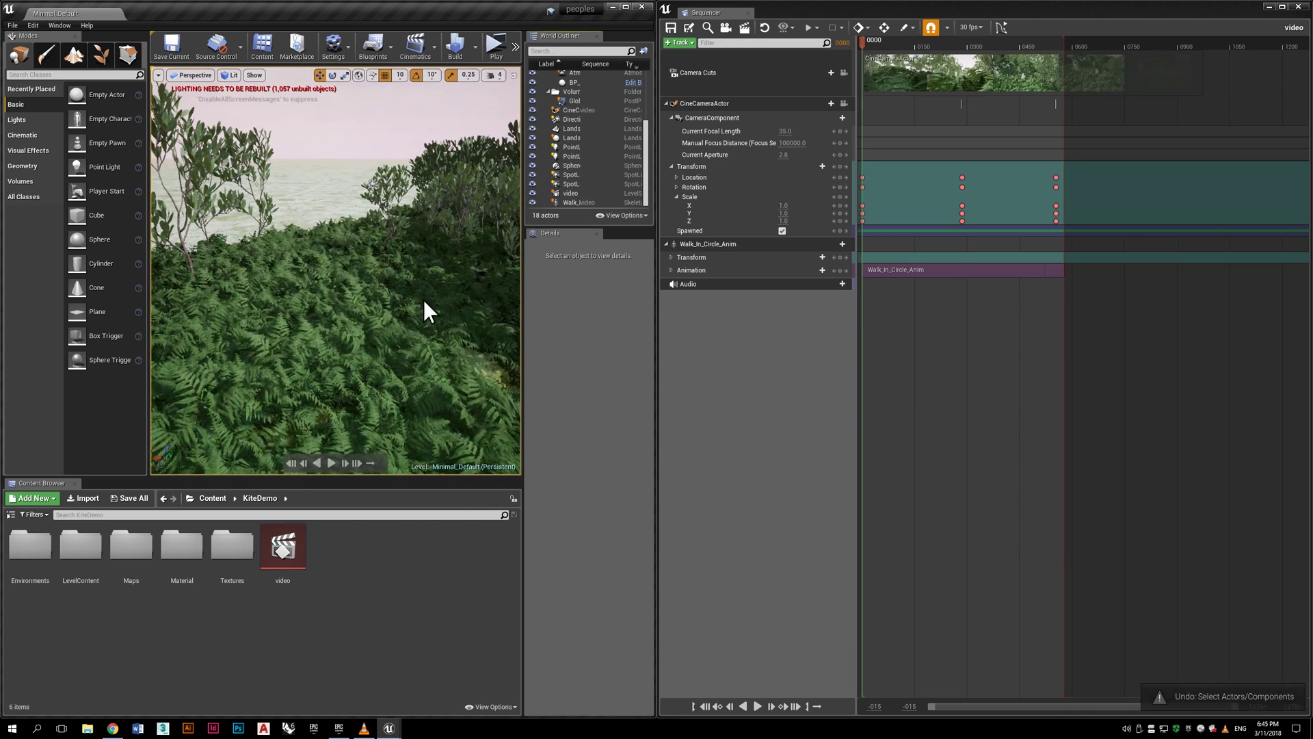
pyautogui.click(773, 375)
pyautogui.moveTo(423, 253); pyautogui.dragTo(324, 513, button='right')
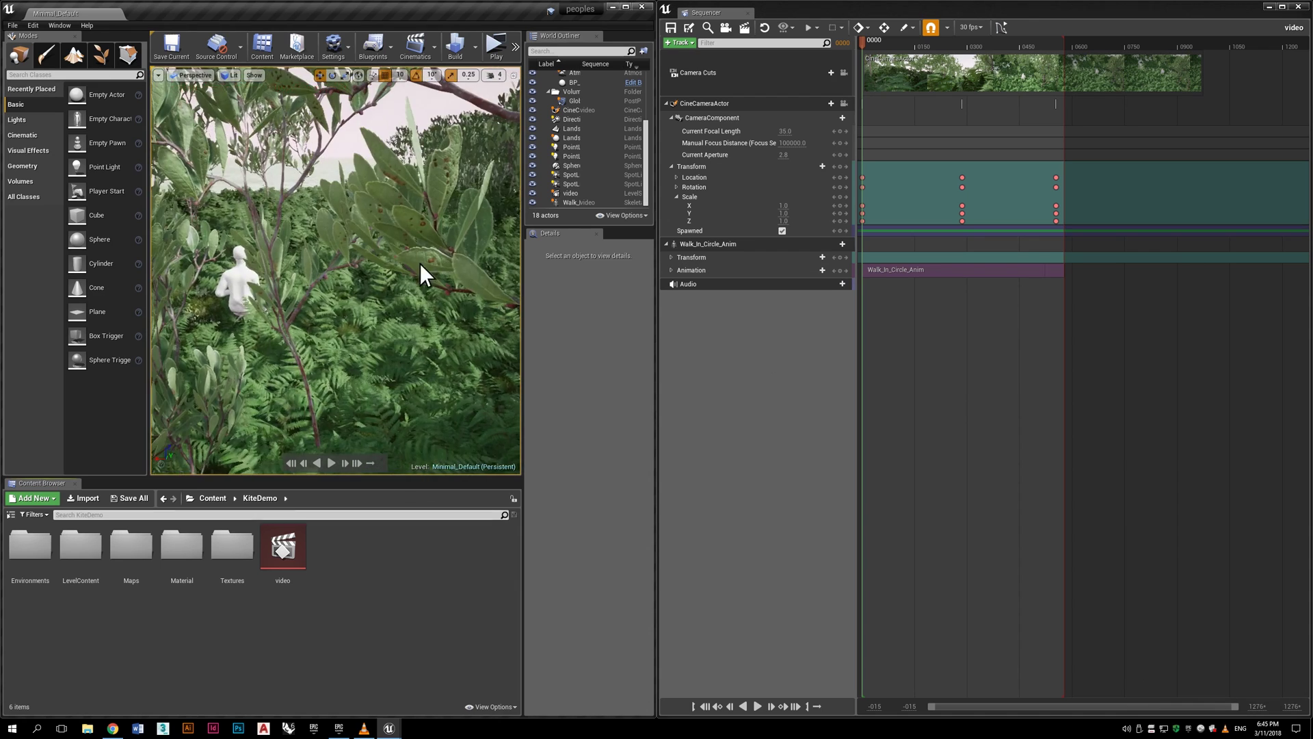
pyautogui.moveTo(381, 218); pyautogui.dragTo(419, 240, button='right')
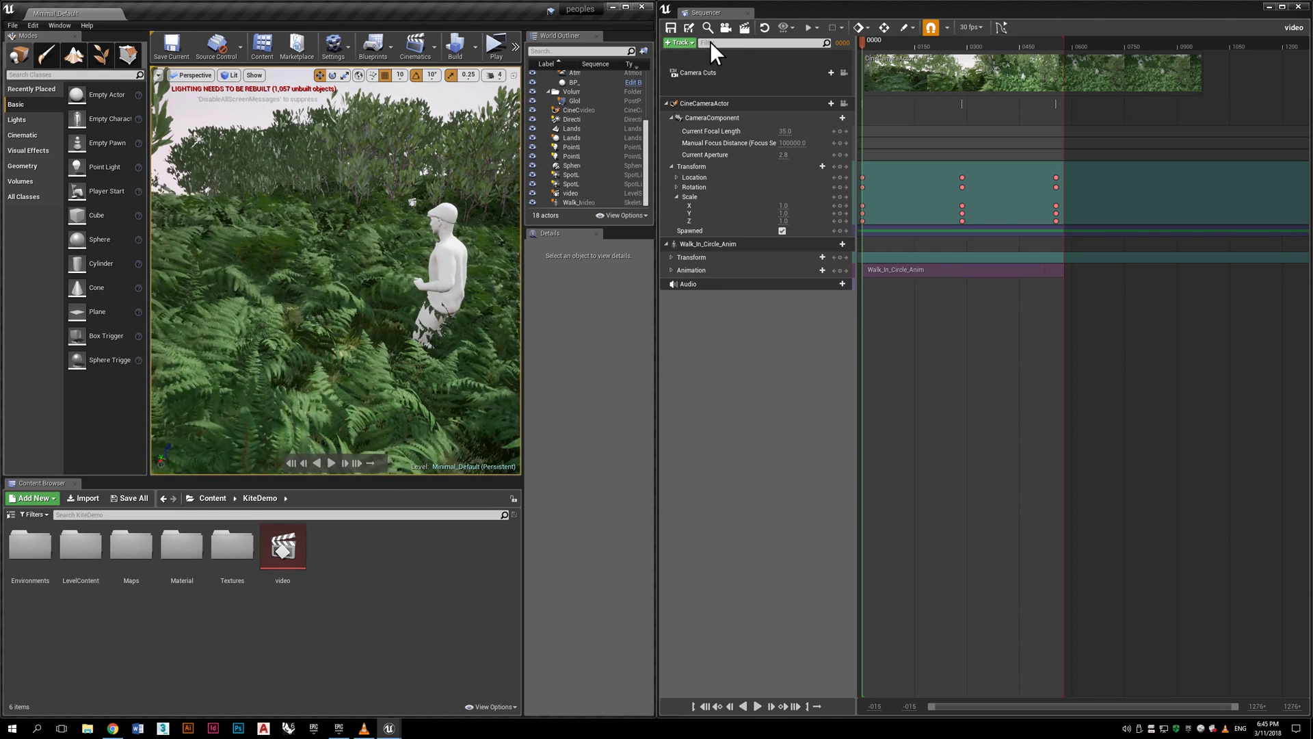
# - Create CineCameraActor7 from the current view, look through it, and key its Transform at frame 0518
pyautogui.click(725, 28)
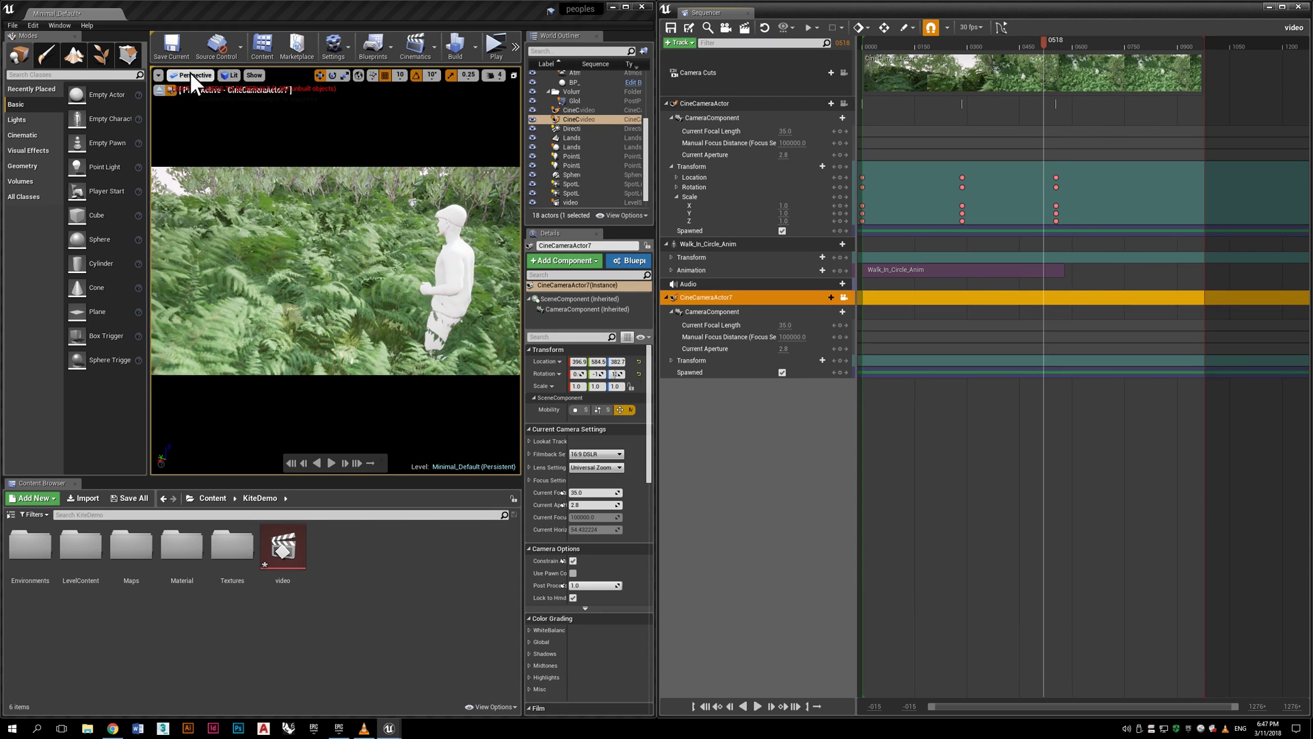
pyautogui.click(195, 76)
pyautogui.click(202, 206)
pyautogui.click(756, 448)
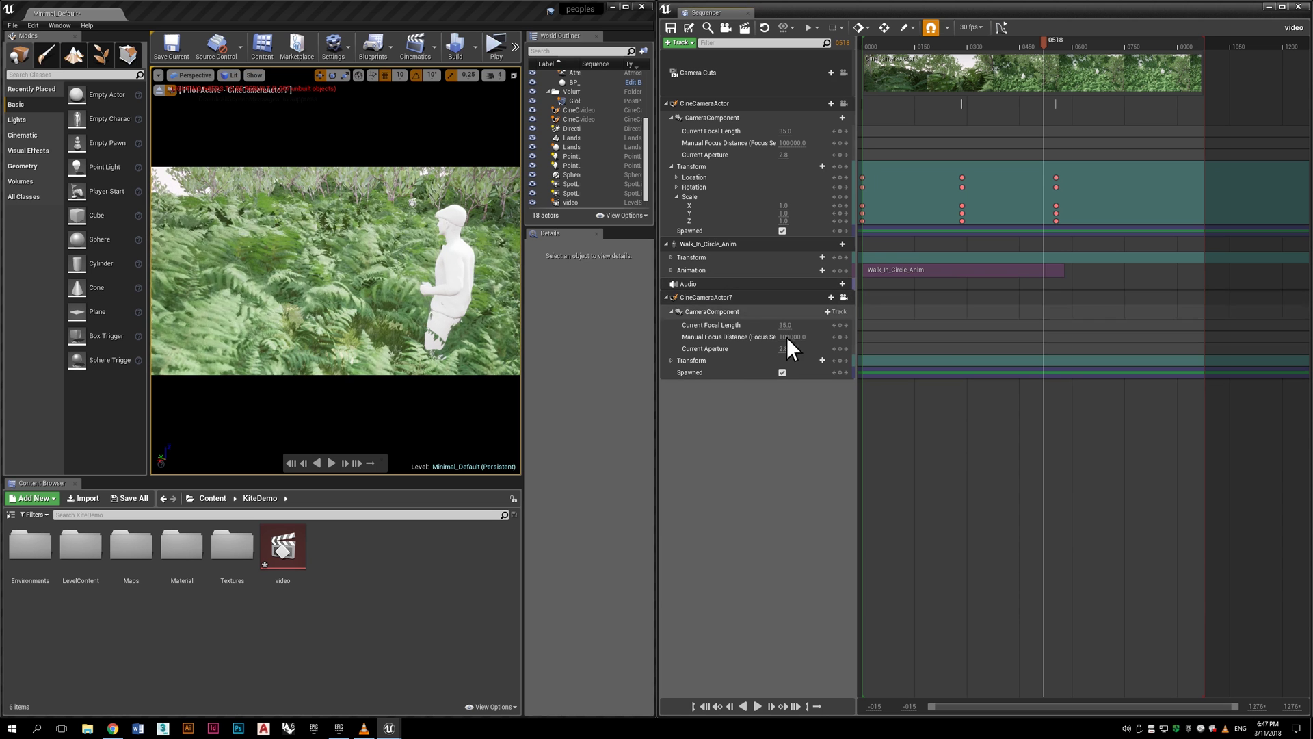
pyautogui.click(840, 360)
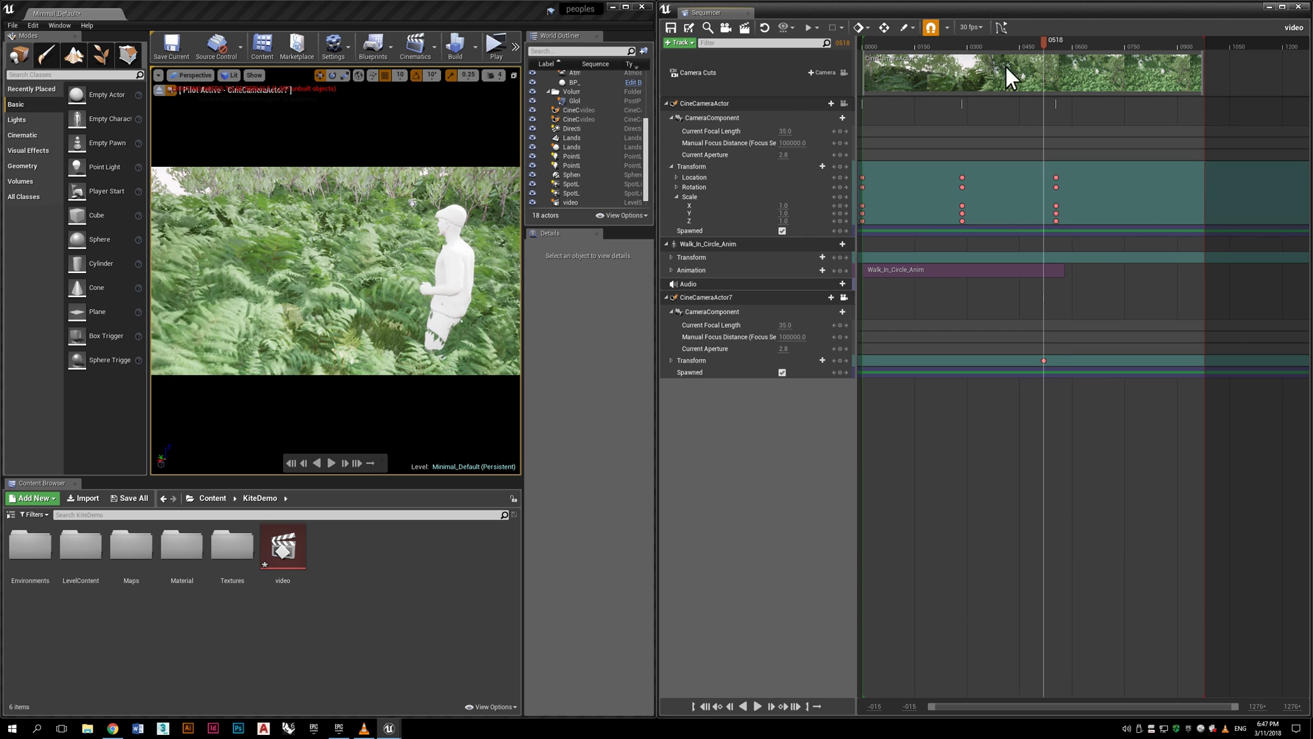
pyautogui.moveTo(1044, 47); pyautogui.dragTo(1056, 48)
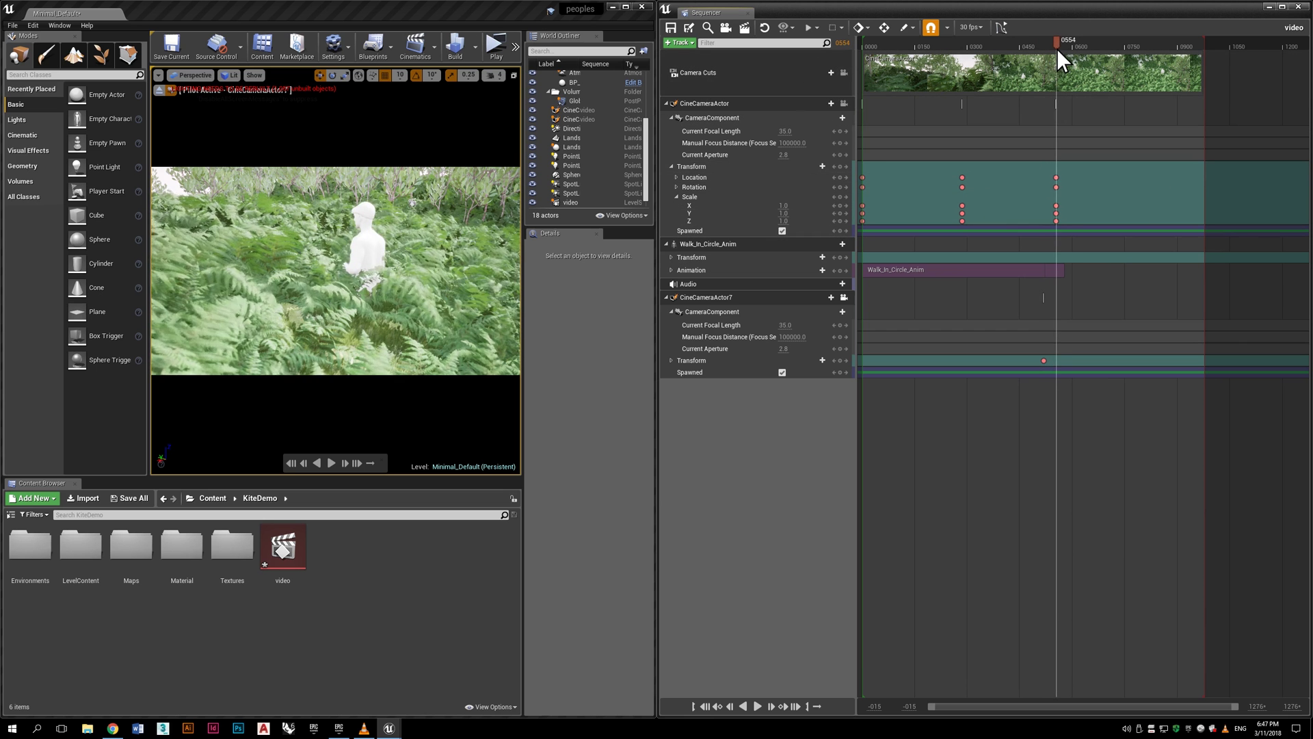
# - Add a Camera Cuts section for CineCameraActor7 starting at frame 0554
pyautogui.click(738, 78)
pyautogui.click(824, 73)
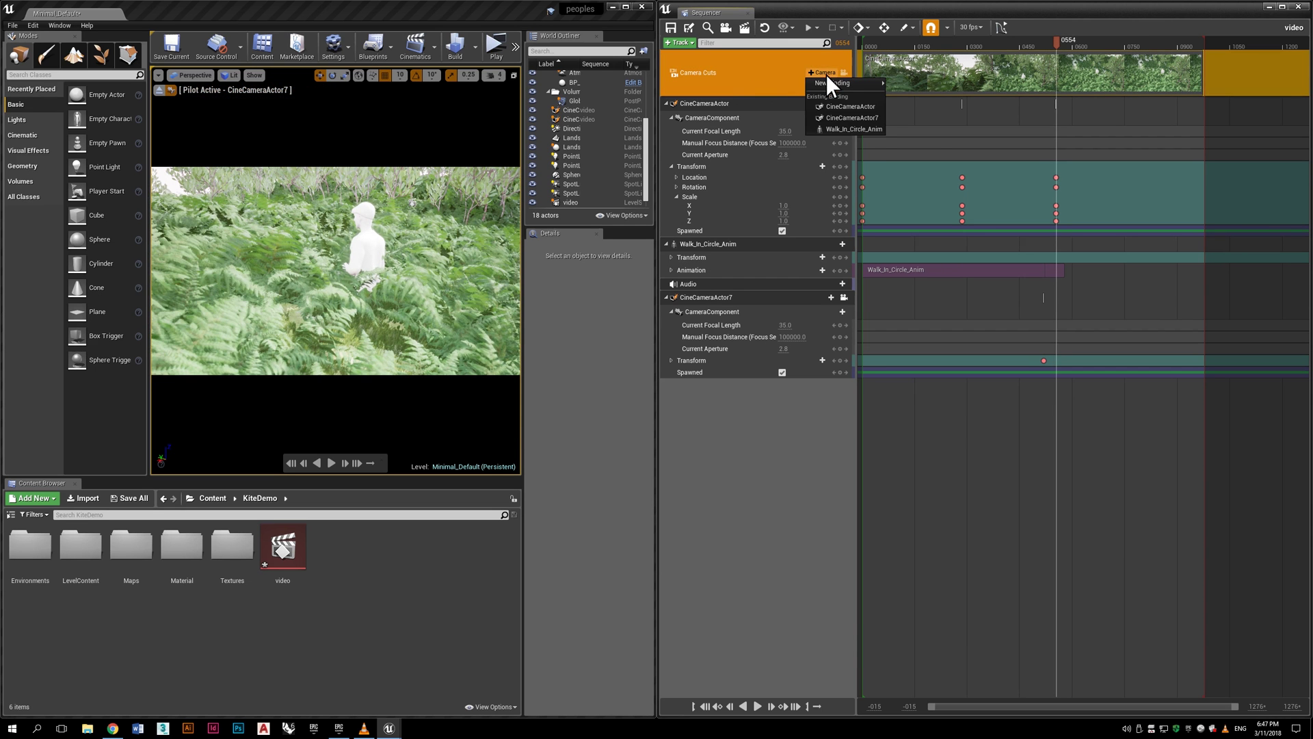
pyautogui.click(848, 118)
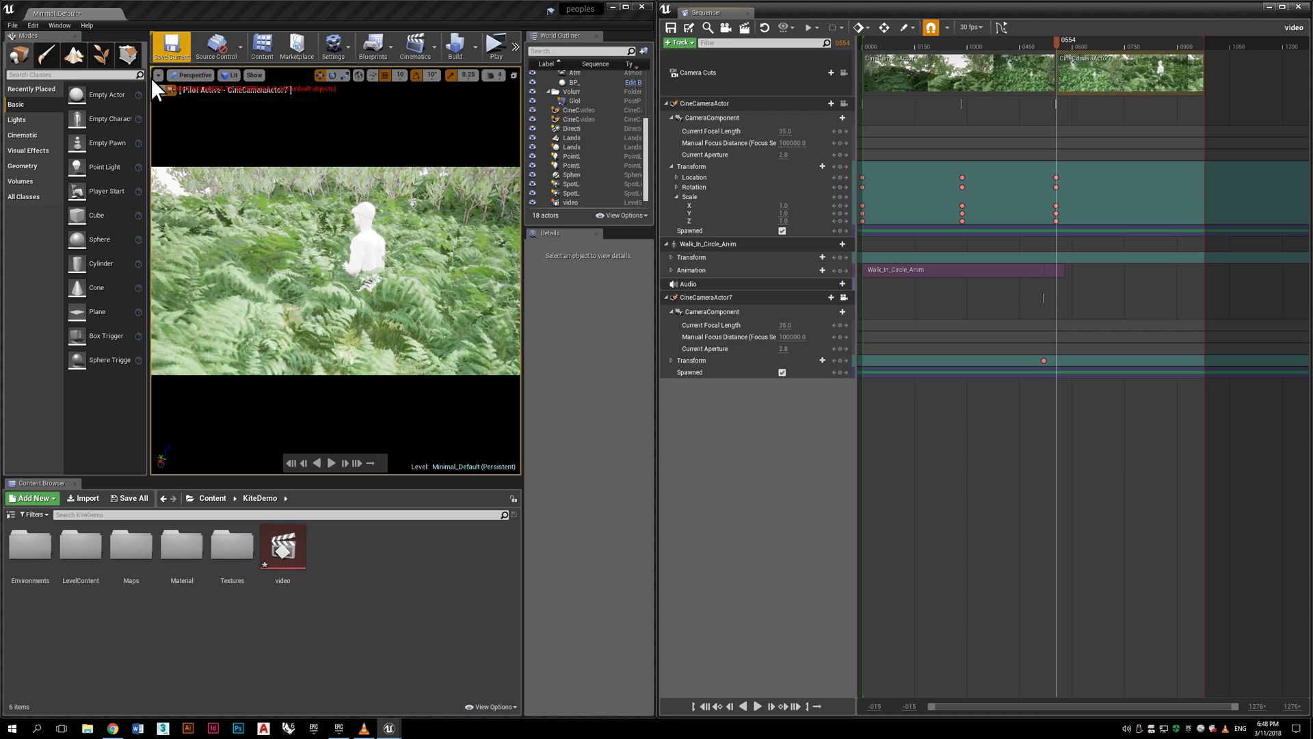
# - Look through CineCameraActor7 in the Perspective viewport
pyautogui.click(209, 77)
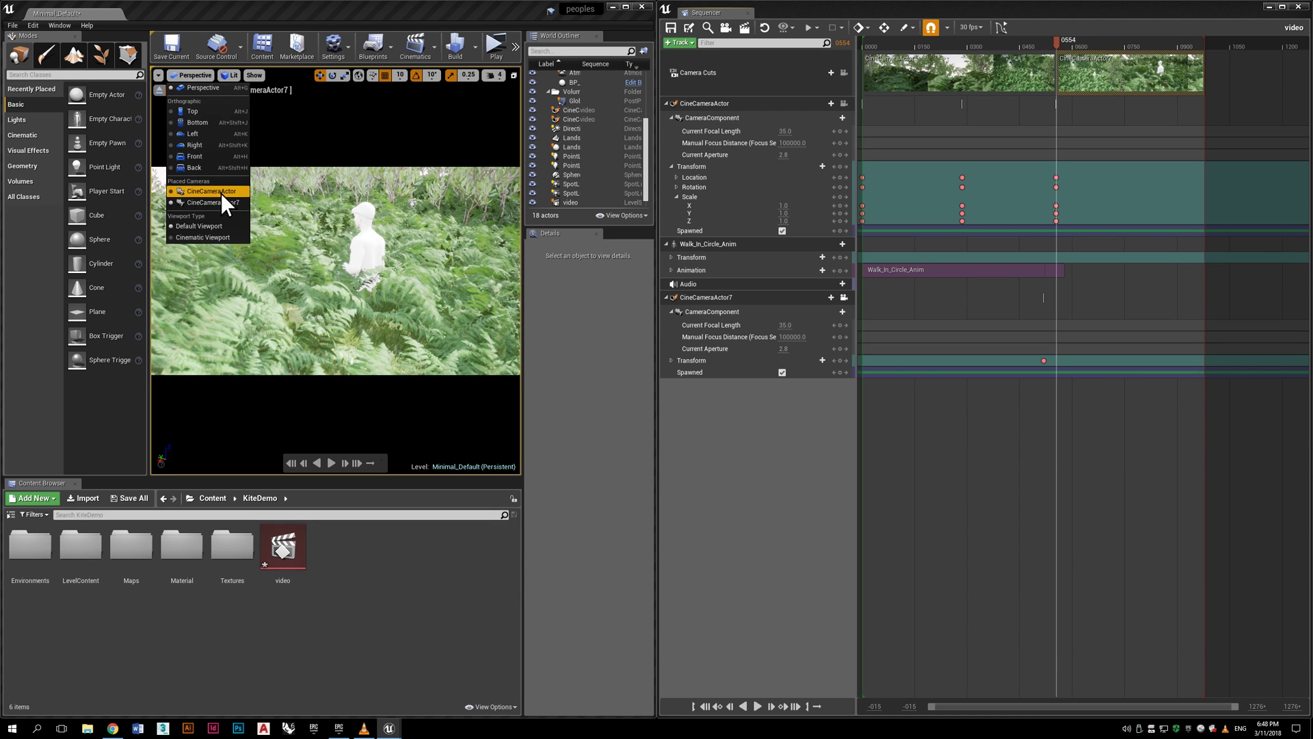
pyautogui.click(237, 201)
pyautogui.click(193, 78)
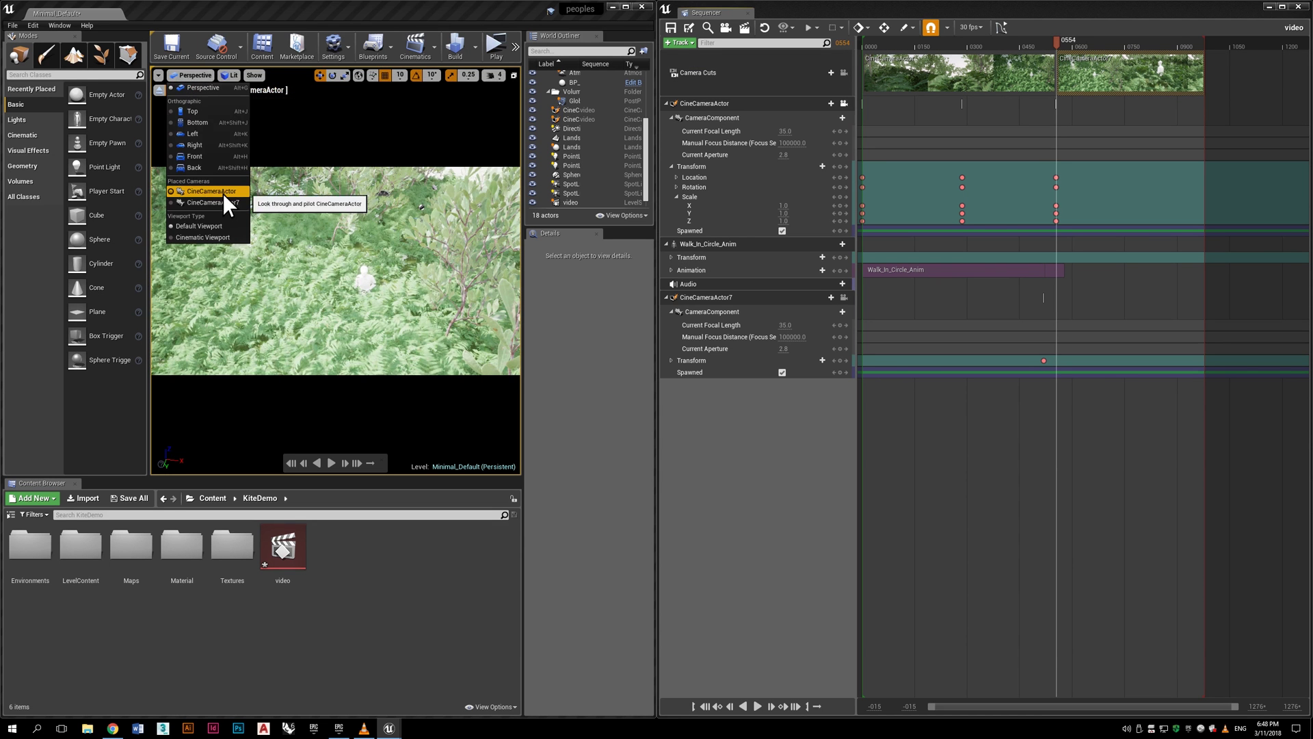
pyautogui.click(213, 201)
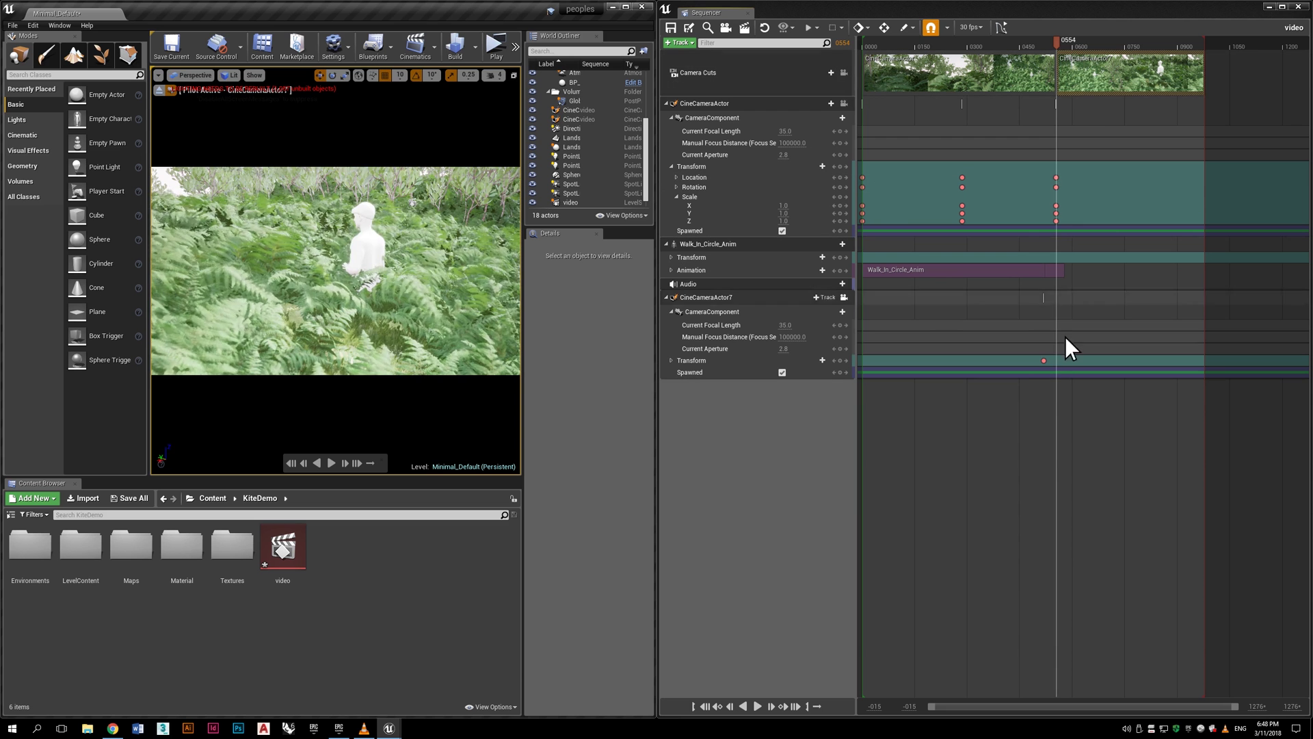
# - Move CineCameraActor7 closer to the figure and key its new position at frame 0745
pyautogui.moveTo(1044, 363); pyautogui.dragTo(1053, 364)
pyautogui.moveTo(1056, 43); pyautogui.dragTo(1122, 53)
pyautogui.scroll(-2, 370, 279)
pyautogui.scroll(4, 371, 278)
pyautogui.moveTo(371, 279)
pyautogui.mouseDown(button='right')
pyautogui.moveTo(345, 258)
pyautogui.moveTo(369, 275)
pyautogui.mouseUp(button='right')
pyautogui.scroll(2, 370, 275)
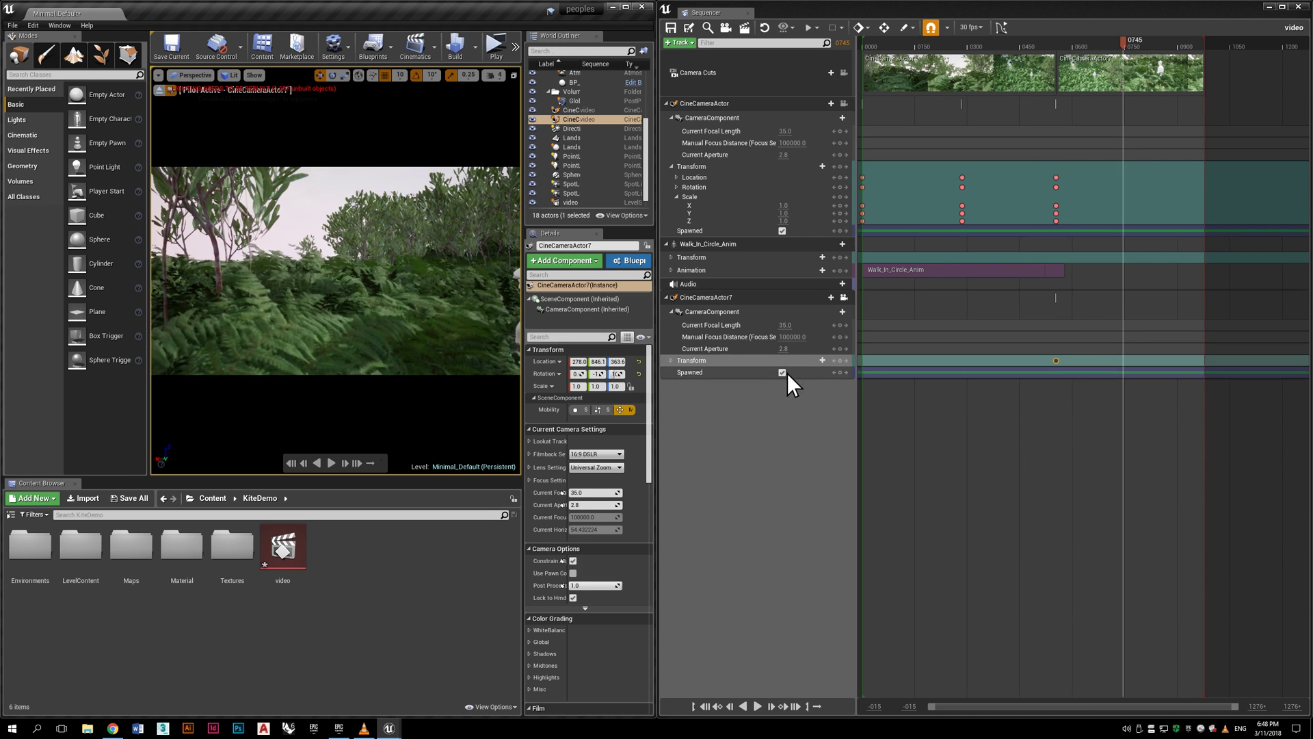
pyautogui.click(840, 360)
# - Extend the walk section to frame 0979, preview playback, and end the second cut at 0799
pyautogui.click(994, 43)
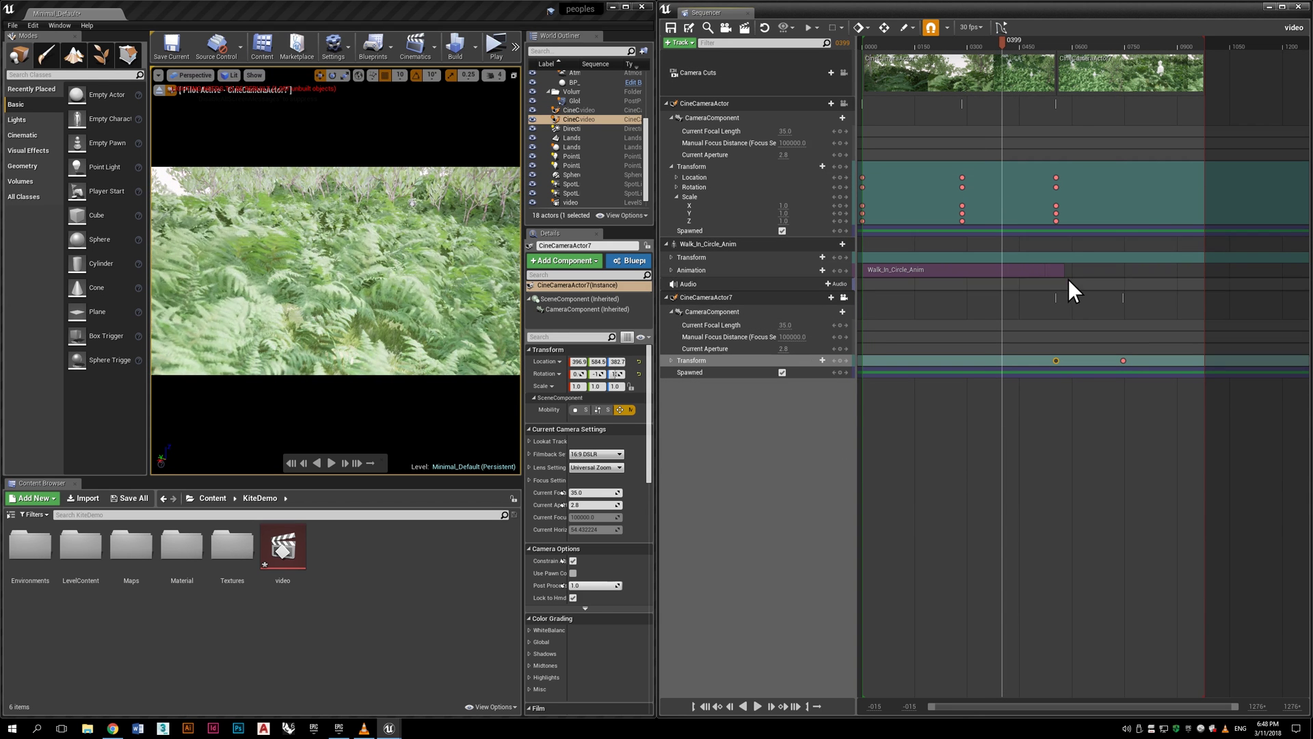
pyautogui.moveTo(1062, 271); pyautogui.dragTo(1204, 273)
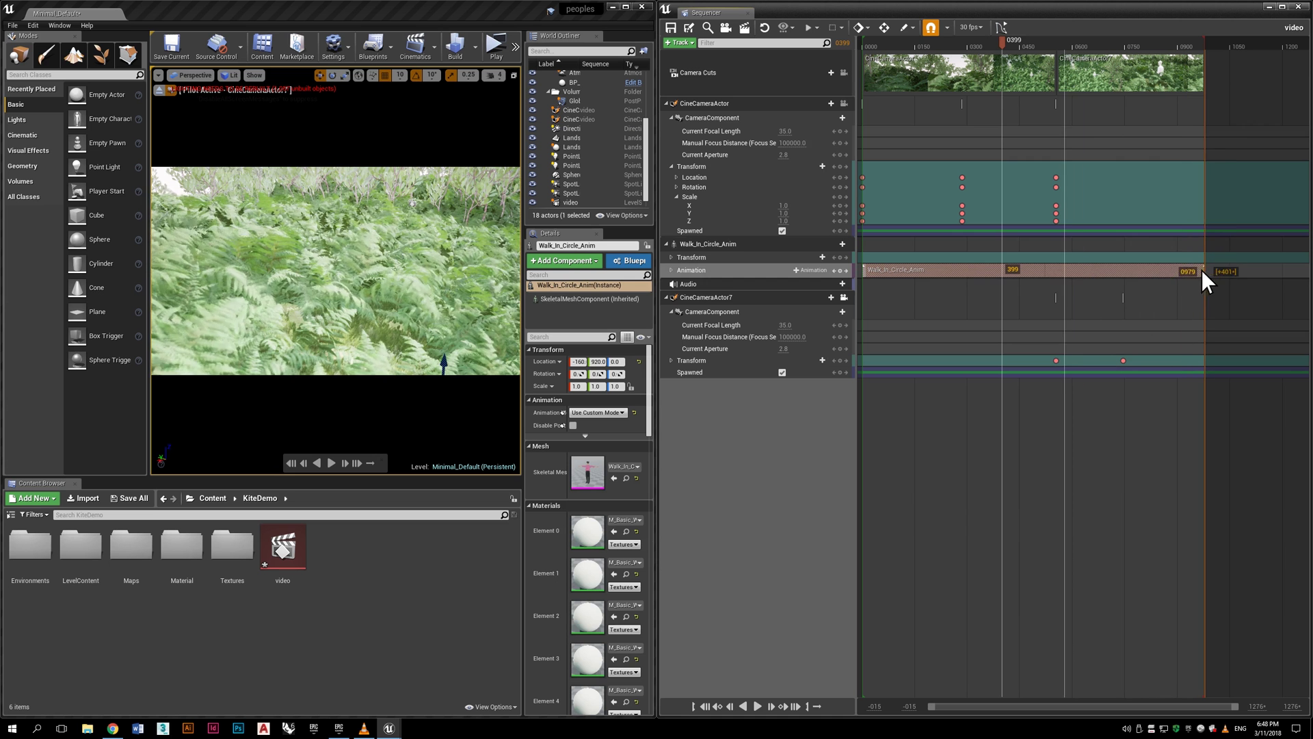
pyautogui.click(1052, 40)
pyautogui.press('space')
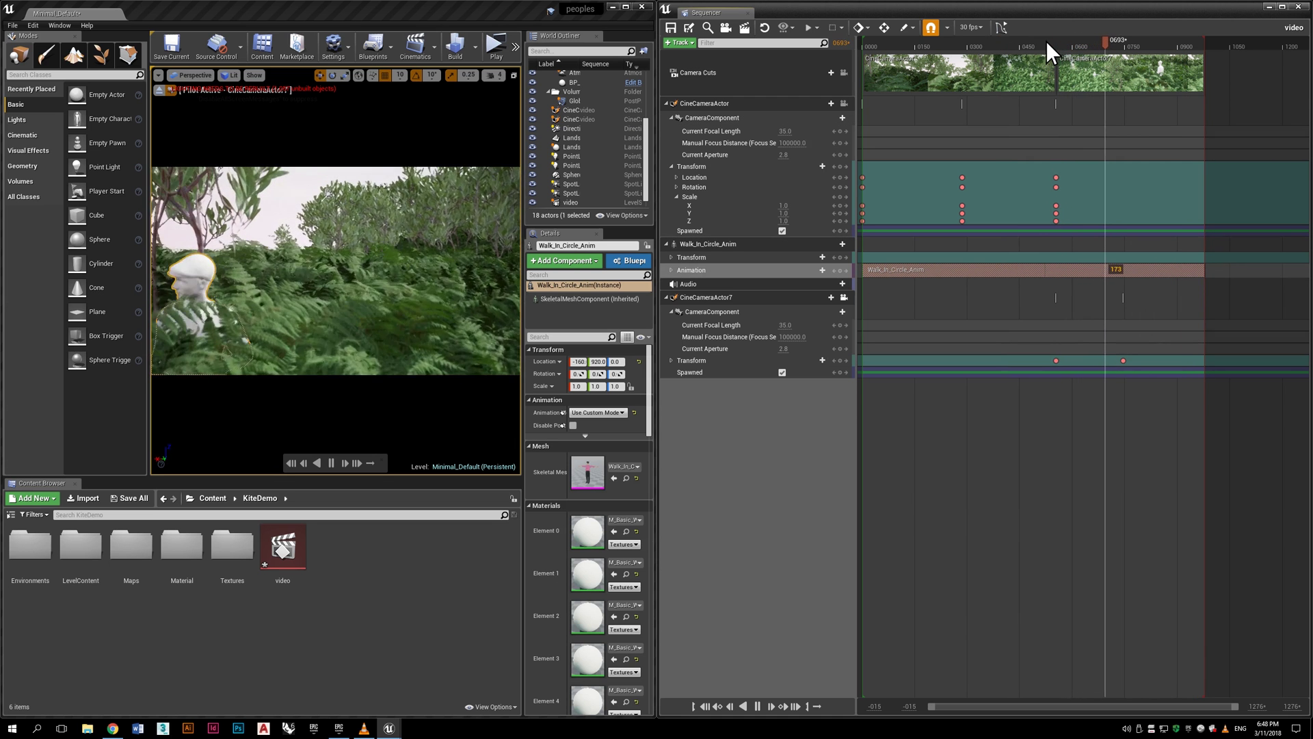
pyautogui.press('space')
pyautogui.moveTo(1205, 71)
pyautogui.mouseDown()
pyautogui.moveTo(1146, 71)
pyautogui.moveTo(1156, 46)
pyautogui.moveTo(1140, 47)
pyautogui.mouseUp()
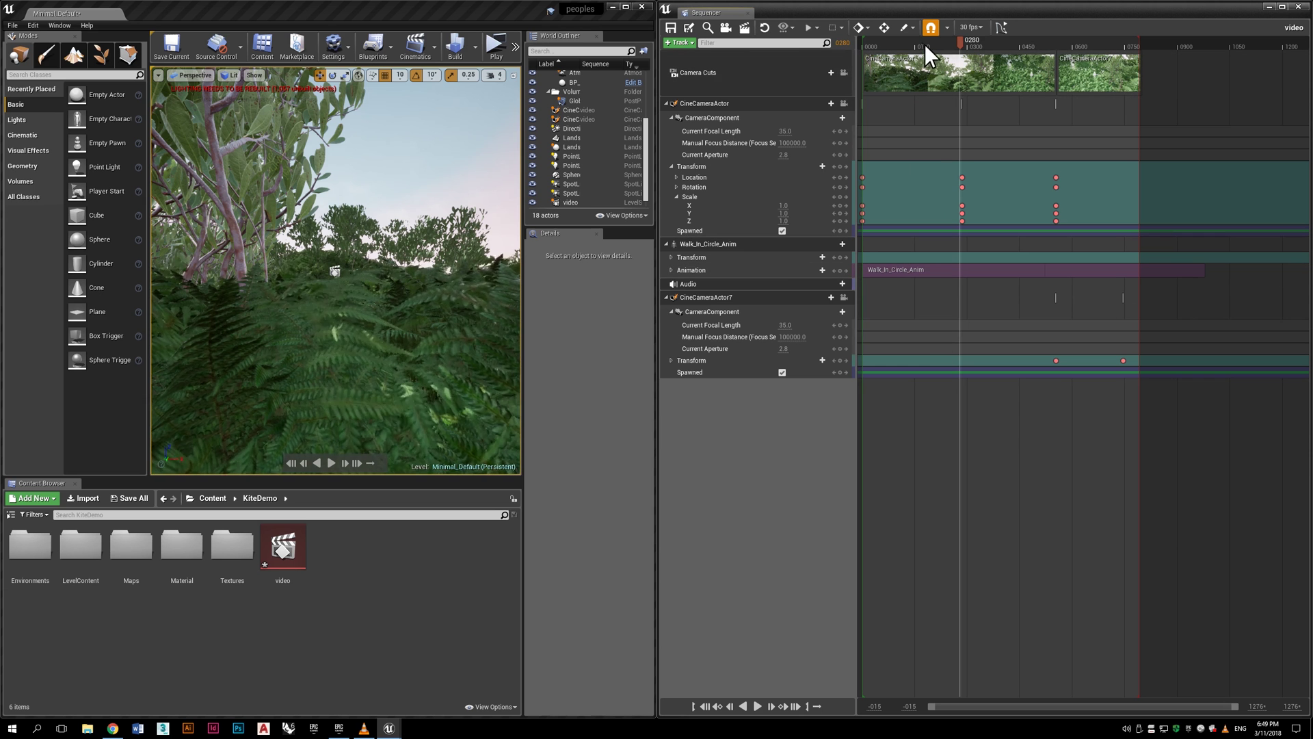
# - Capture the sequence as a 30 fps, 1280 x 720 movie
pyautogui.click(742, 33)
pyautogui.click(634, 229)
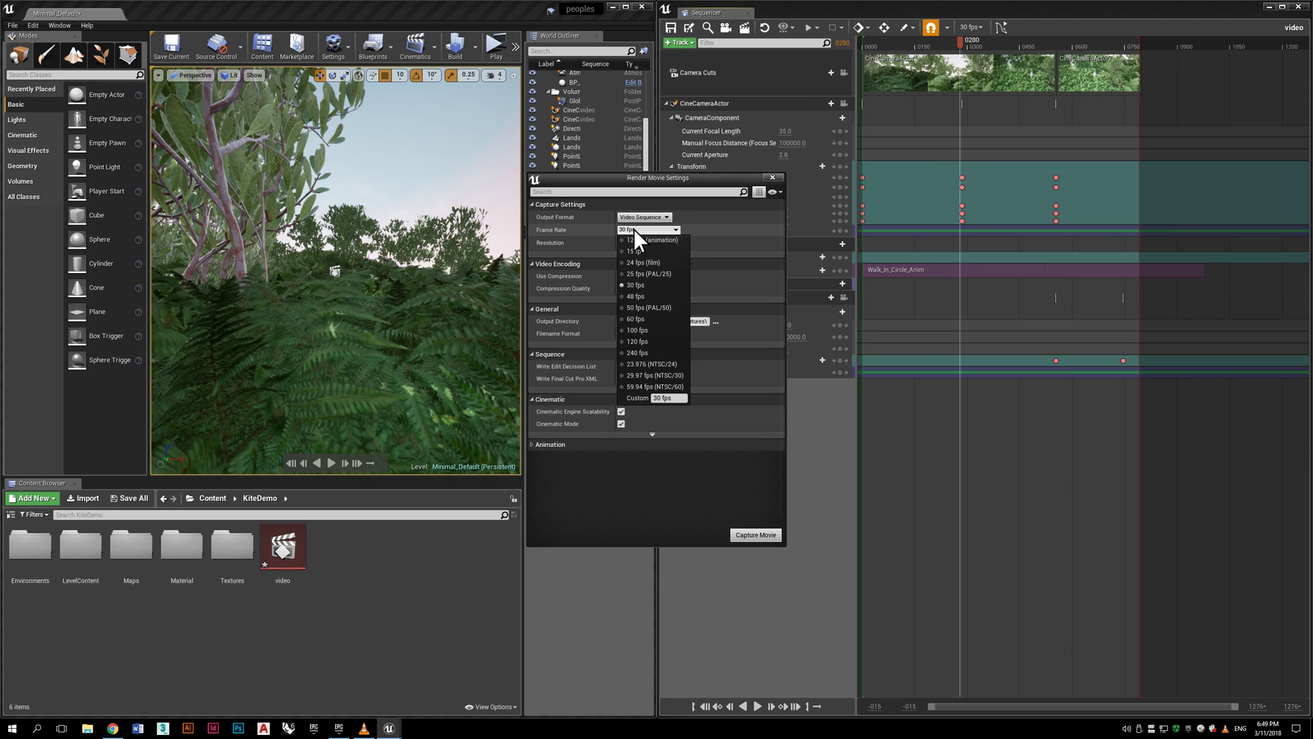
pyautogui.click(730, 215)
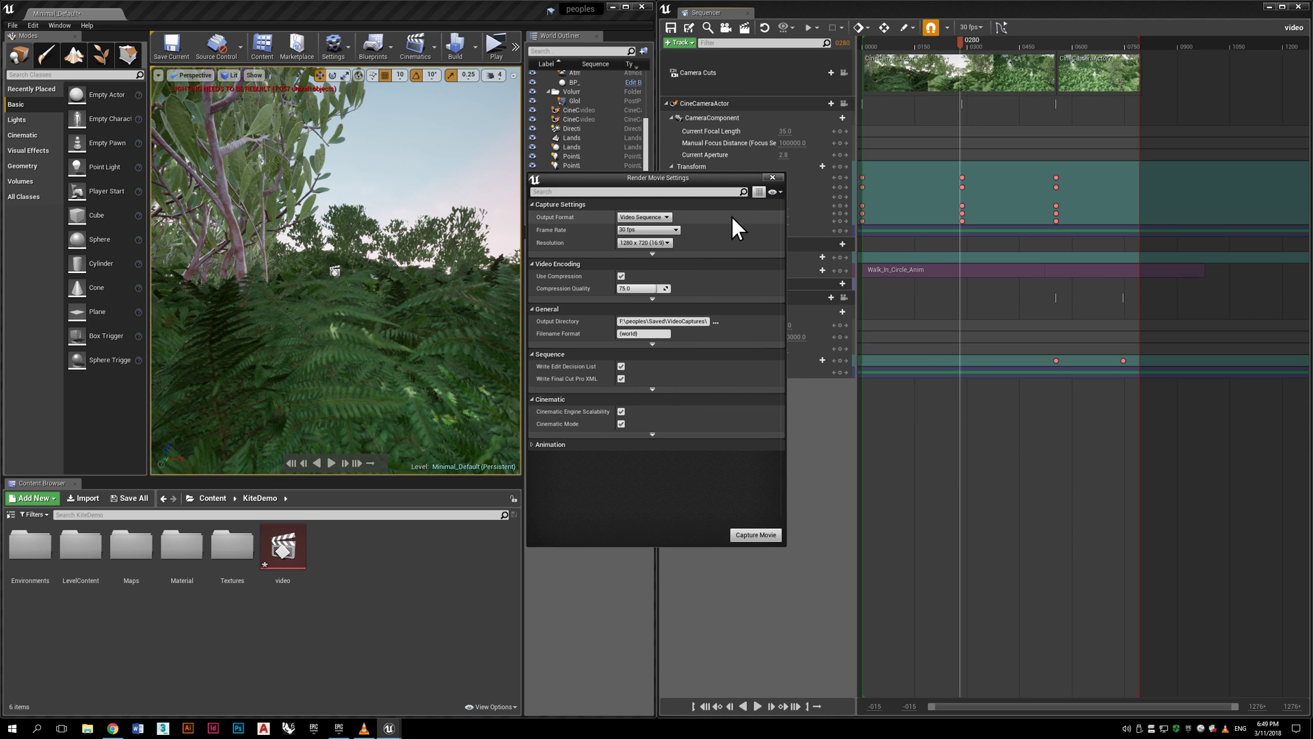
pyautogui.click(756, 535)
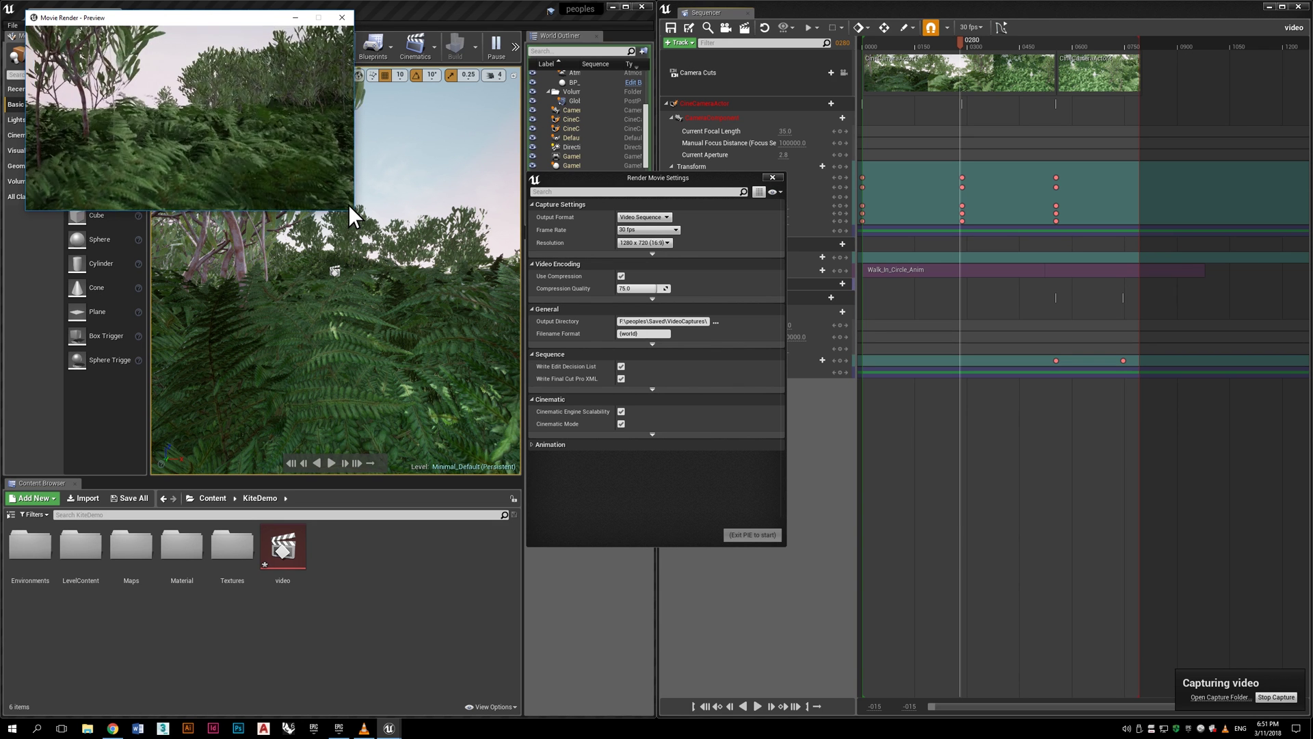
# - Browse in File Explorer to the peoples project folder on USB Drive (F:)
pyautogui.click(86, 730)
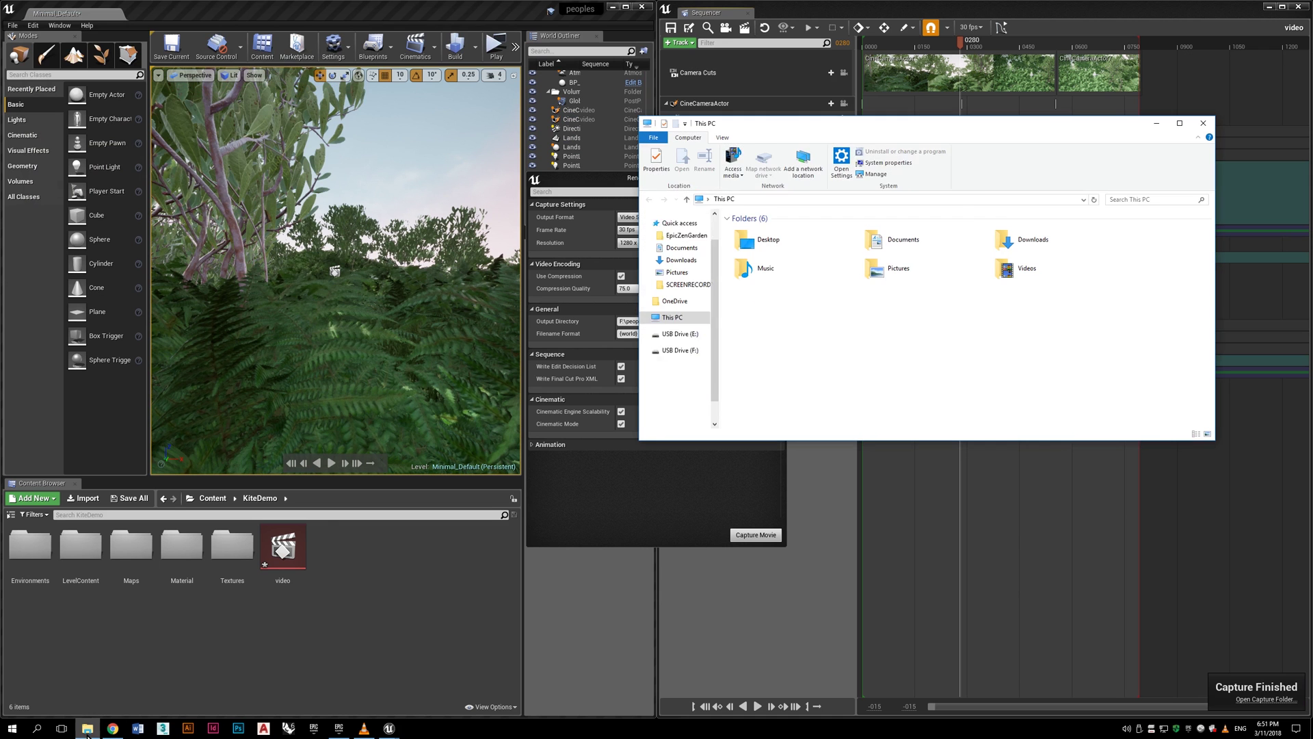
pyautogui.doubleClick(1068, 329)
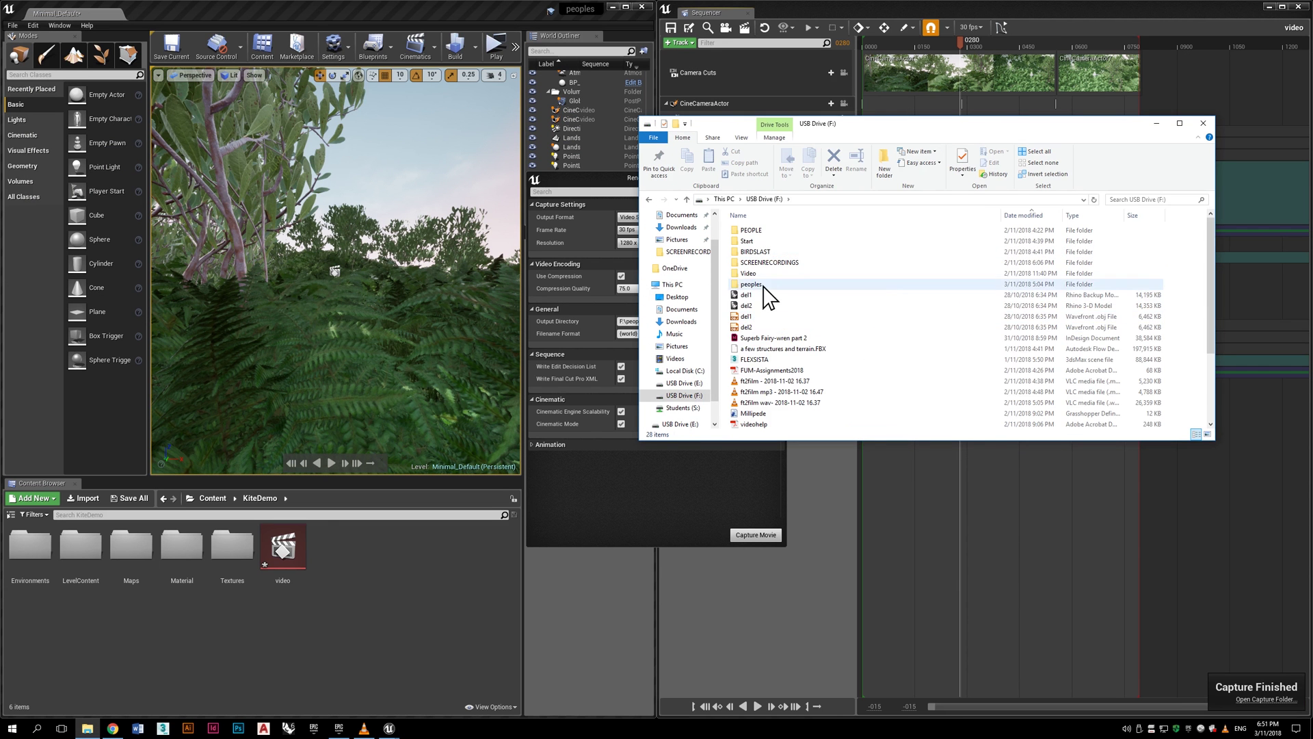
pyautogui.doubleClick(751, 285)
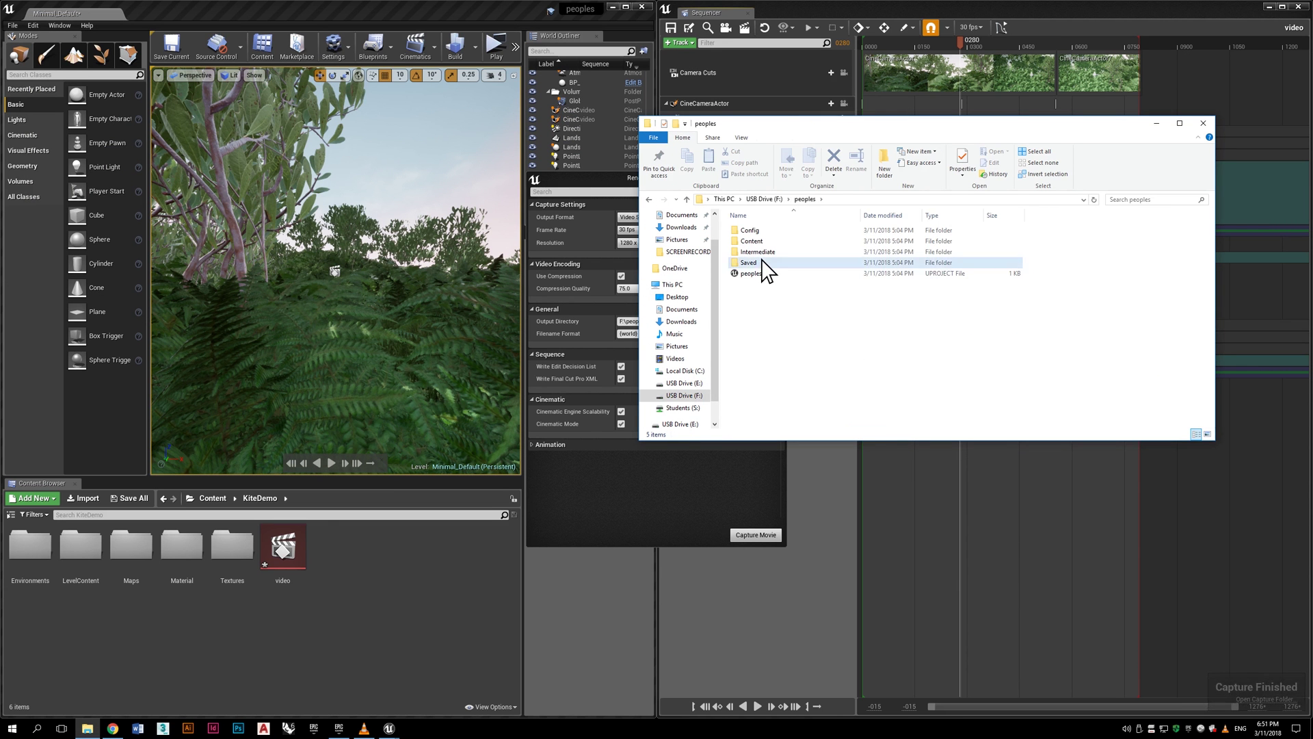